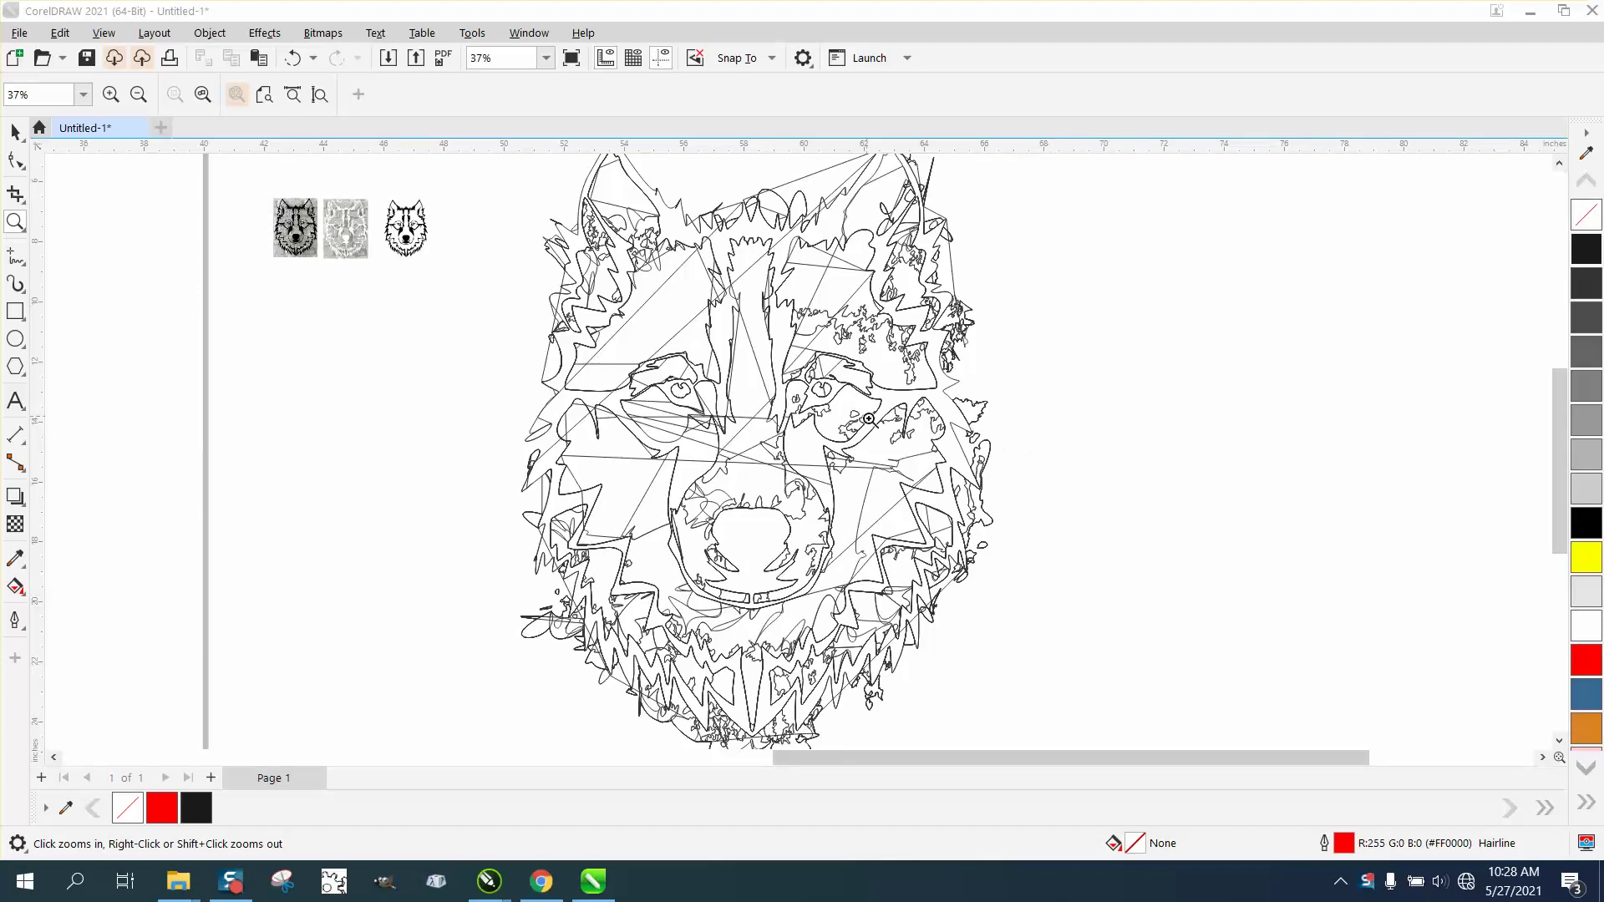
Step: Delete the messy wolf outline trace
drag(610, 328, 1014, 558)
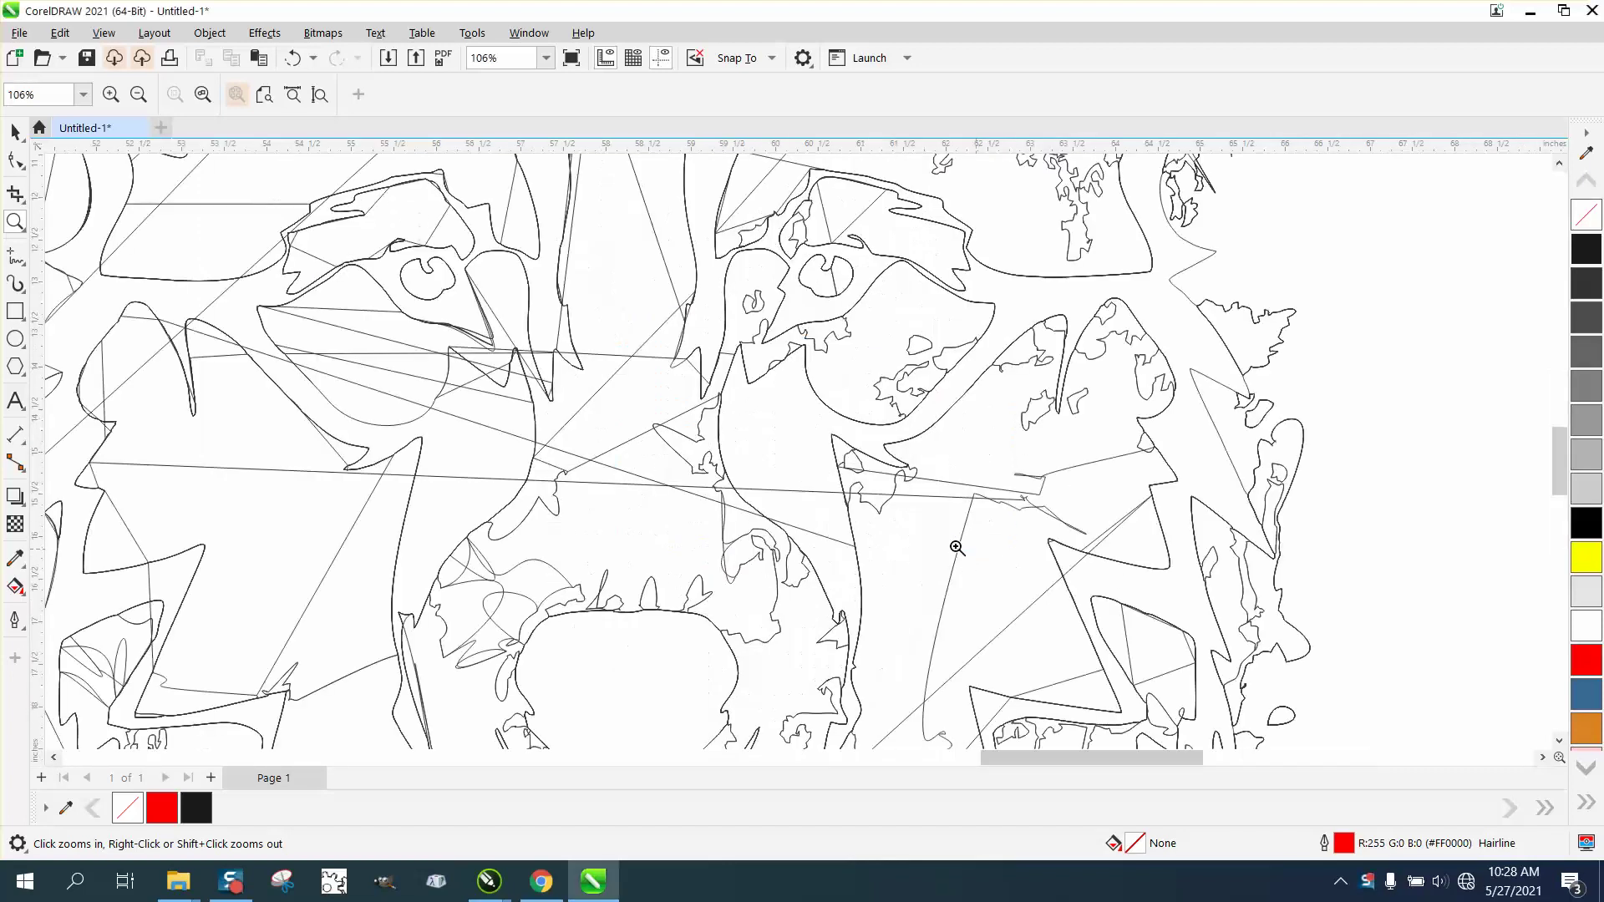
scroll(621, 387, down, 1)
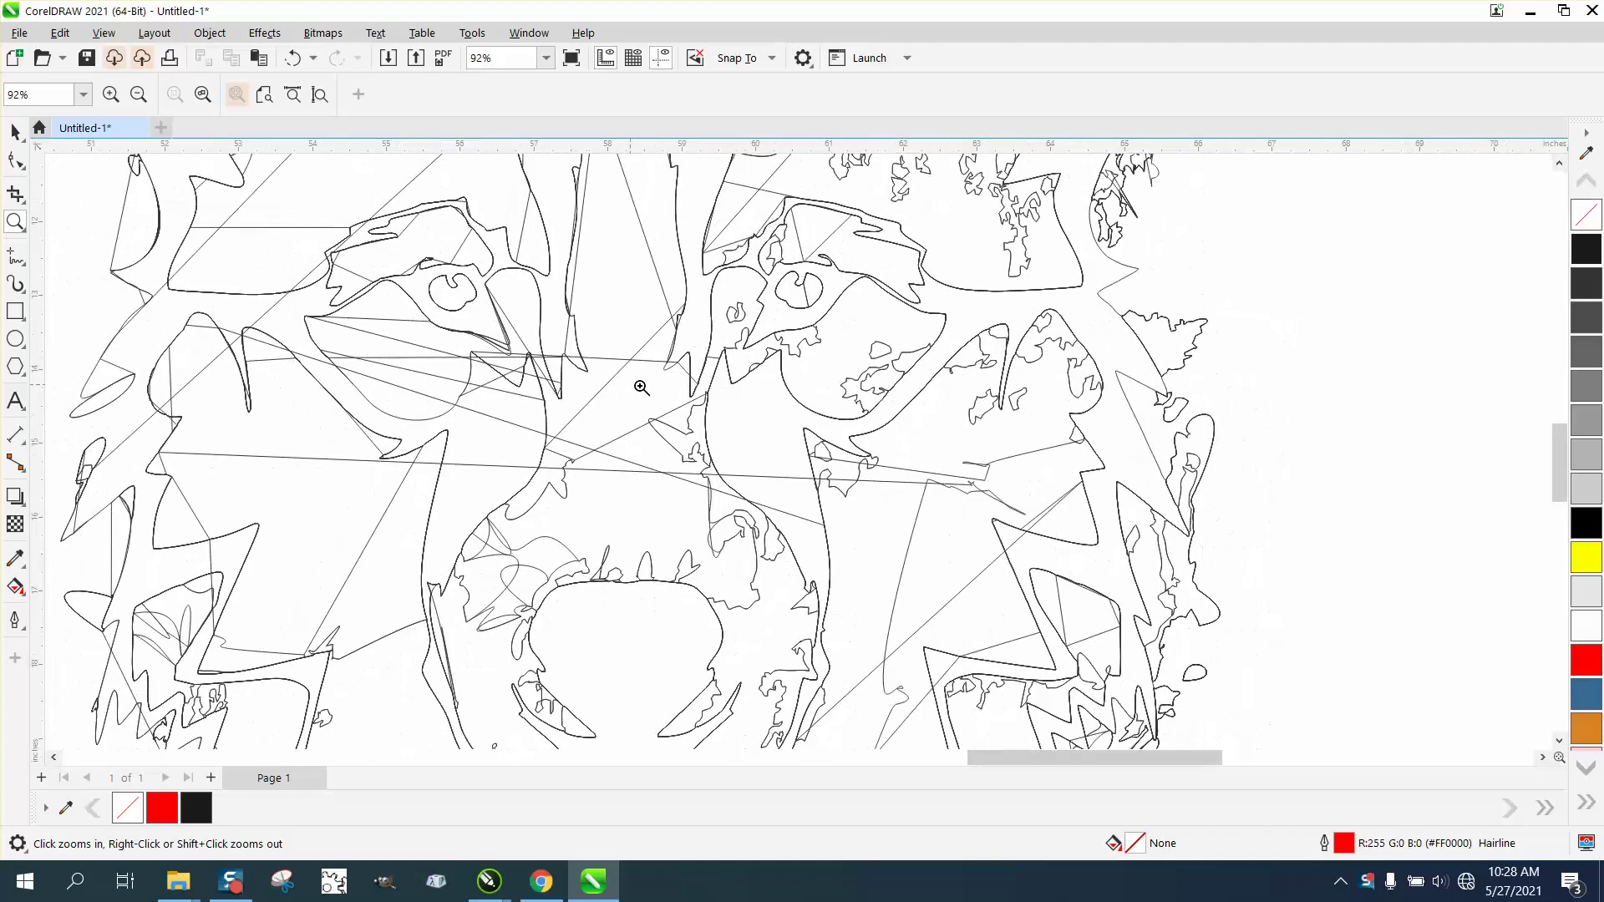
scroll(892, 478, down, 3)
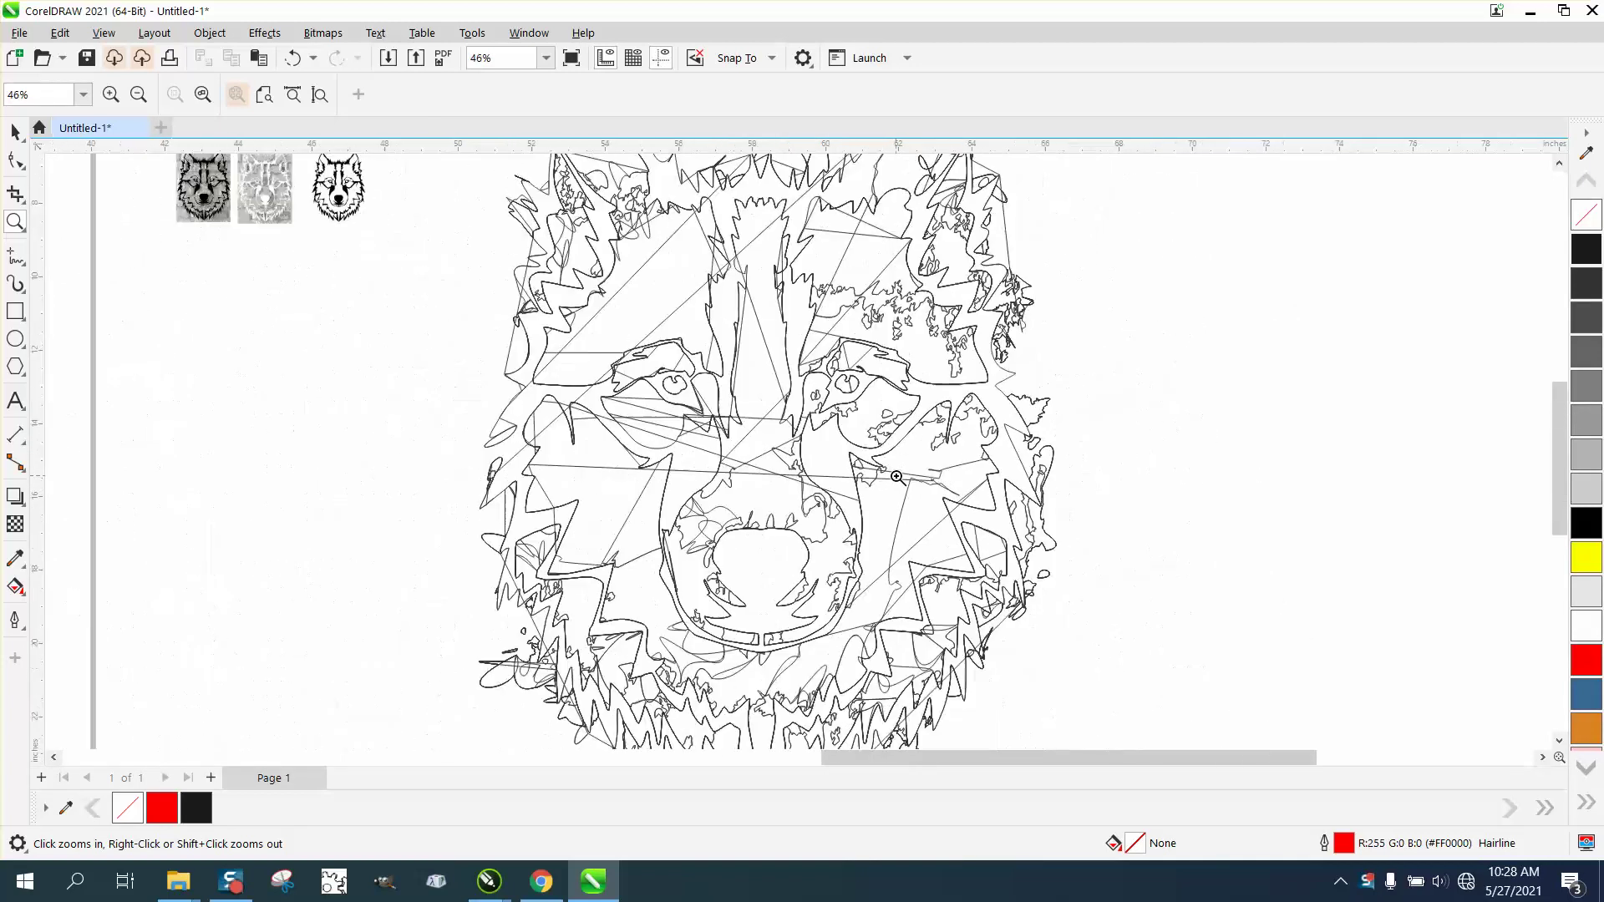
scroll(897, 475, down, 1)
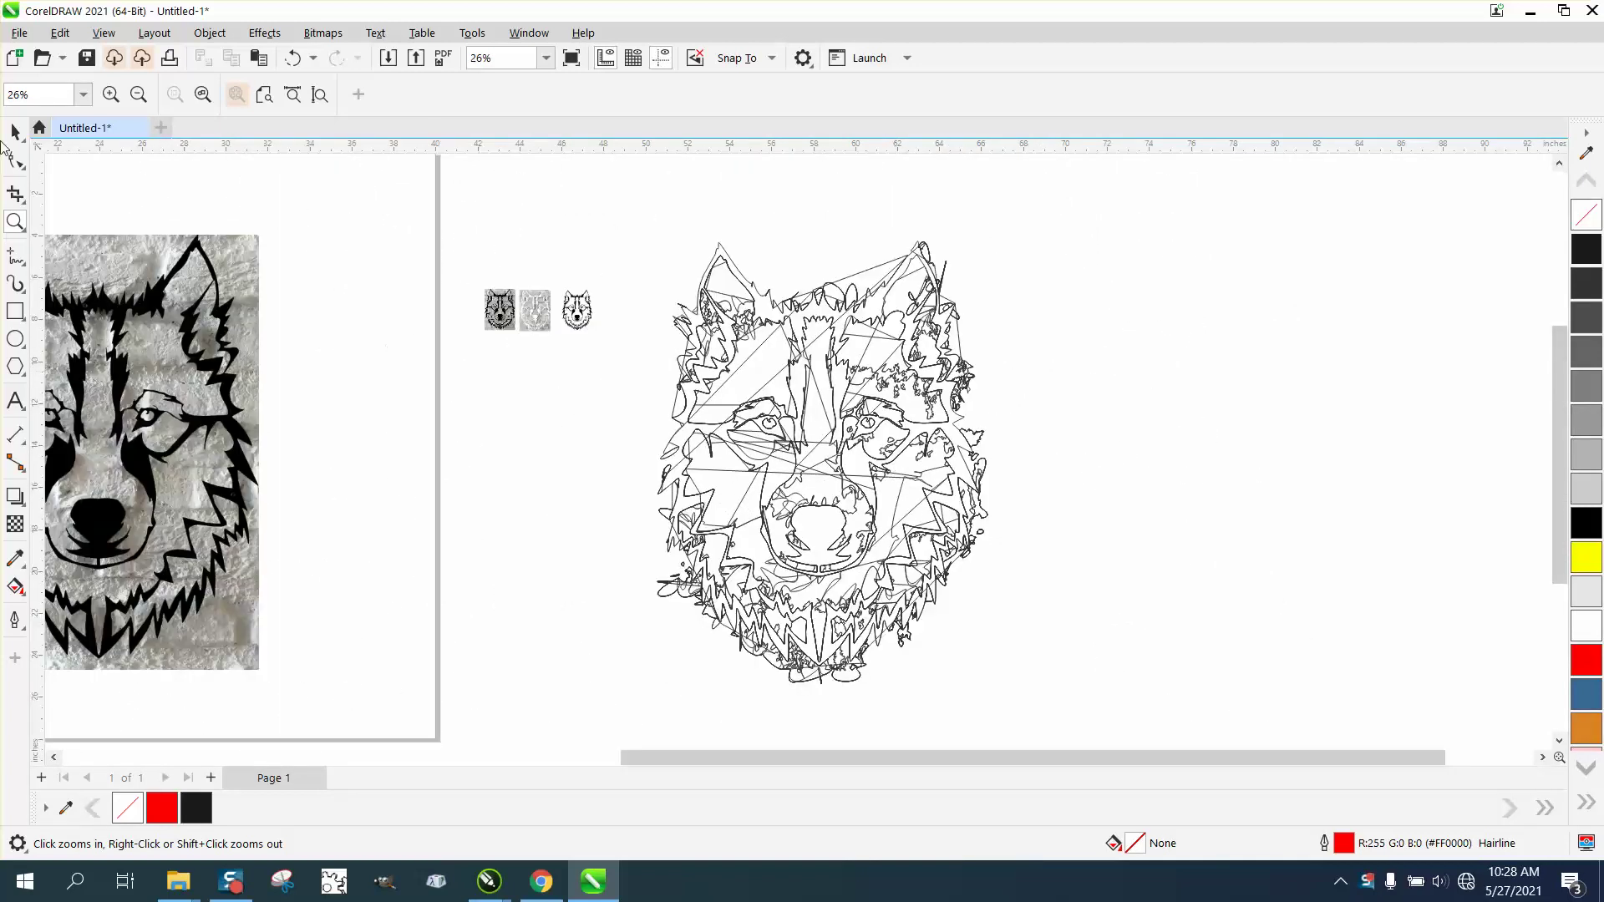
click(14, 131)
drag(772, 648, 1157, 727)
key(Delete)
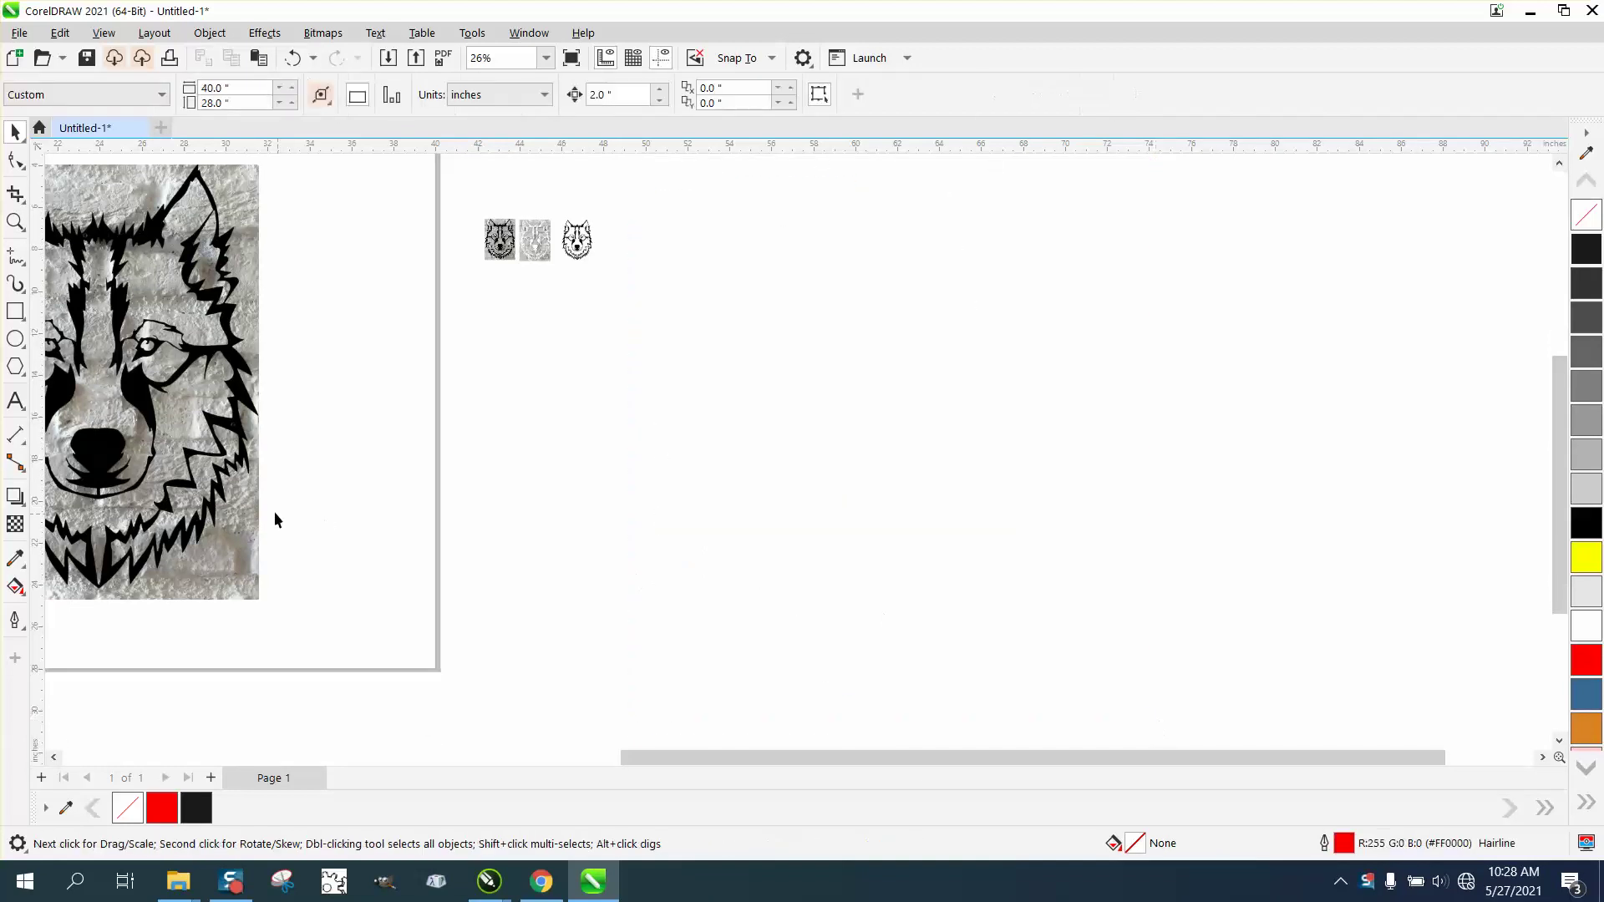
Step: Move the wolf photo right, duplicate it, and shrink the original to a 7.9% thumbnail
click(197, 445)
mouse_move(178, 440)
mouse_down()
mouse_move(943, 459)
mouse_move(869, 435)
mouse_up()
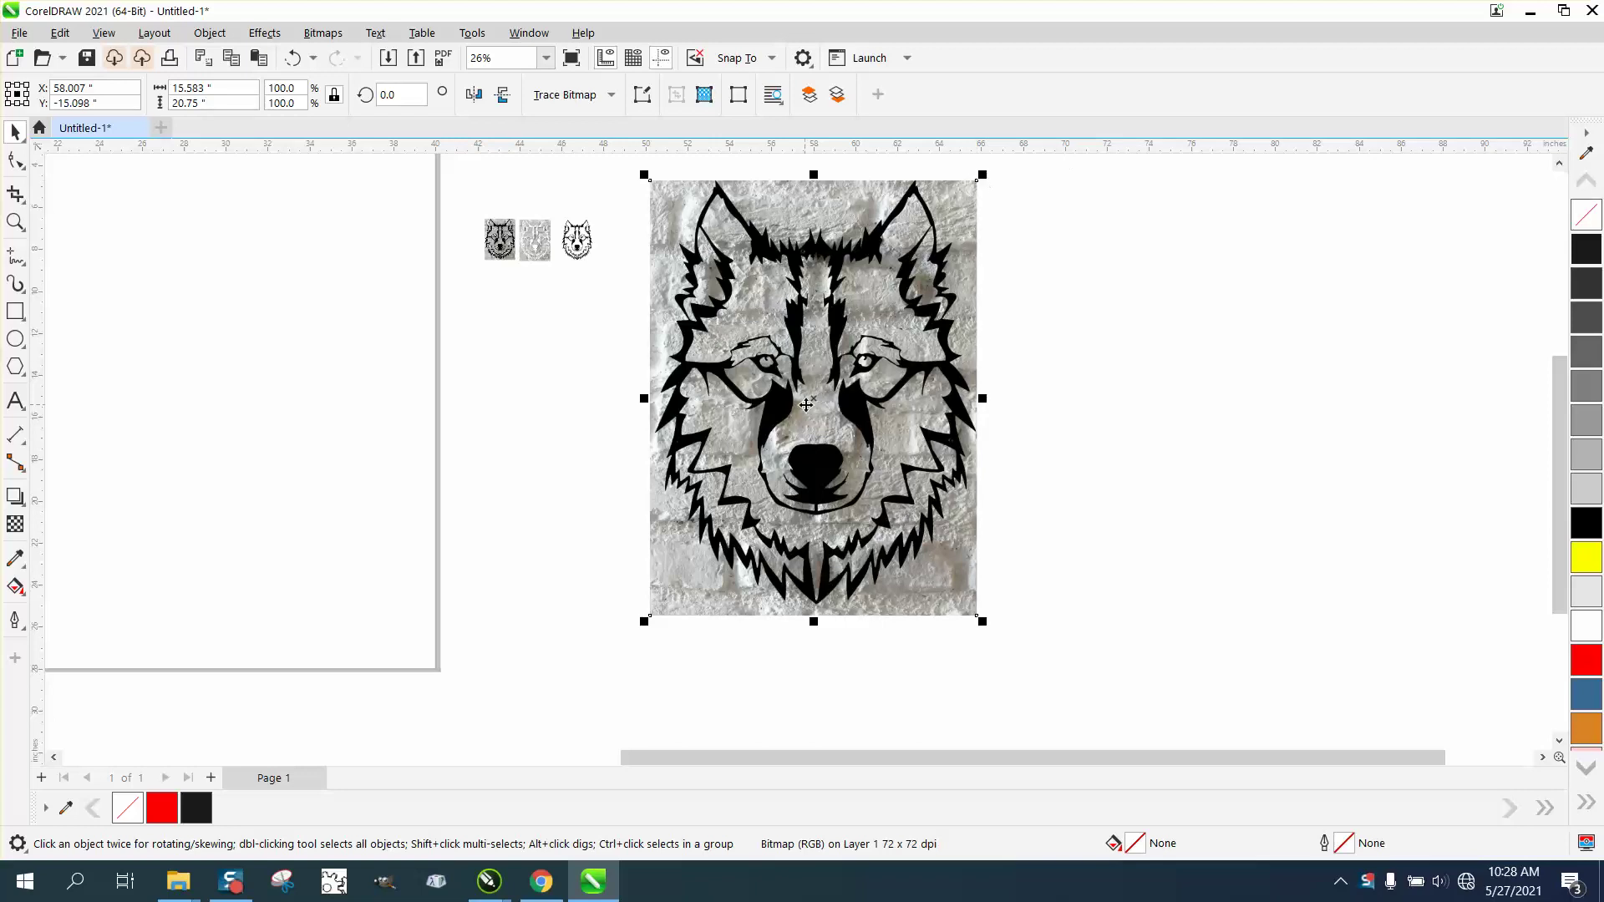
drag(818, 404, 1163, 396)
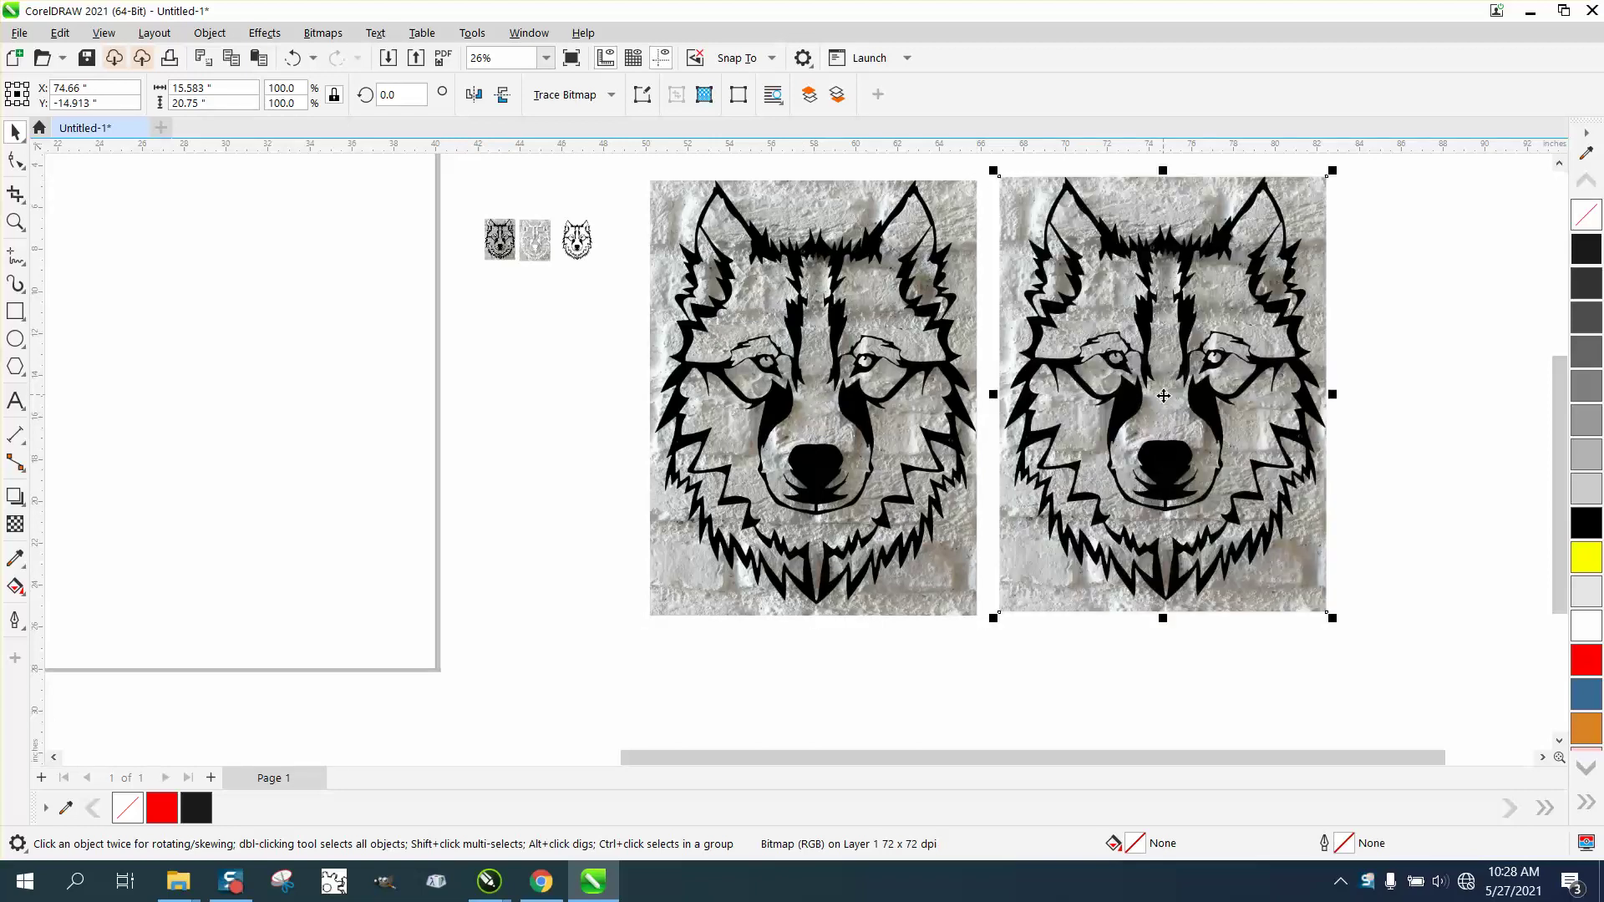
click(946, 368)
drag(984, 174, 645, 276)
Step: Zoom into the thumbnails, move the small wolf bitmap up-left and enlarge it to 8.9%
click(15, 221)
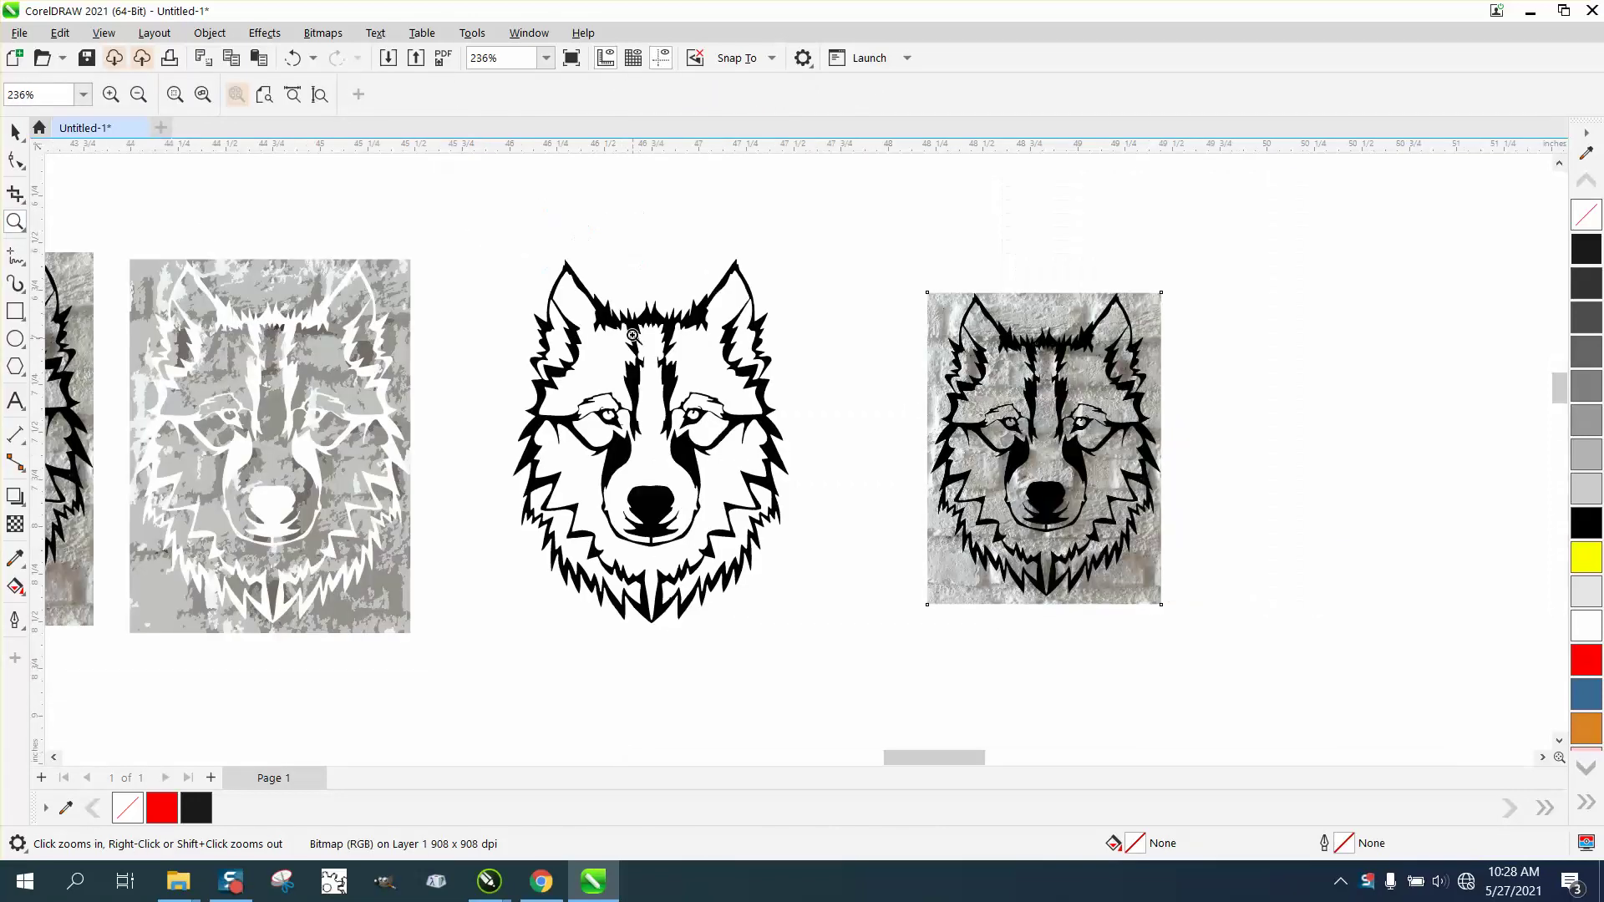
click(15, 131)
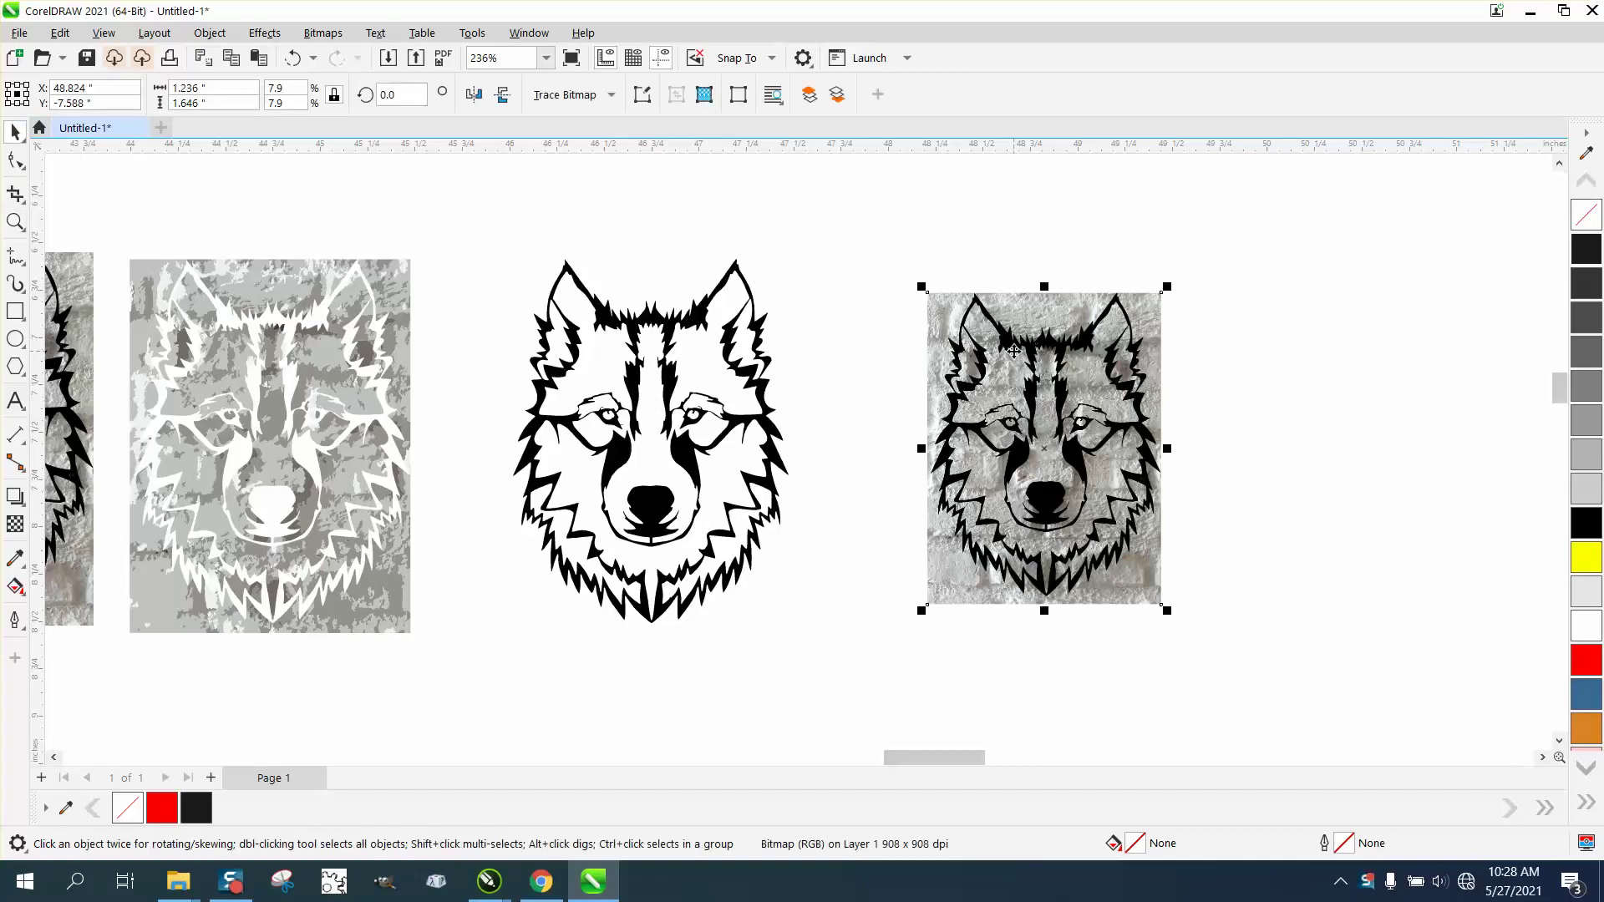
drag(1013, 350, 903, 309)
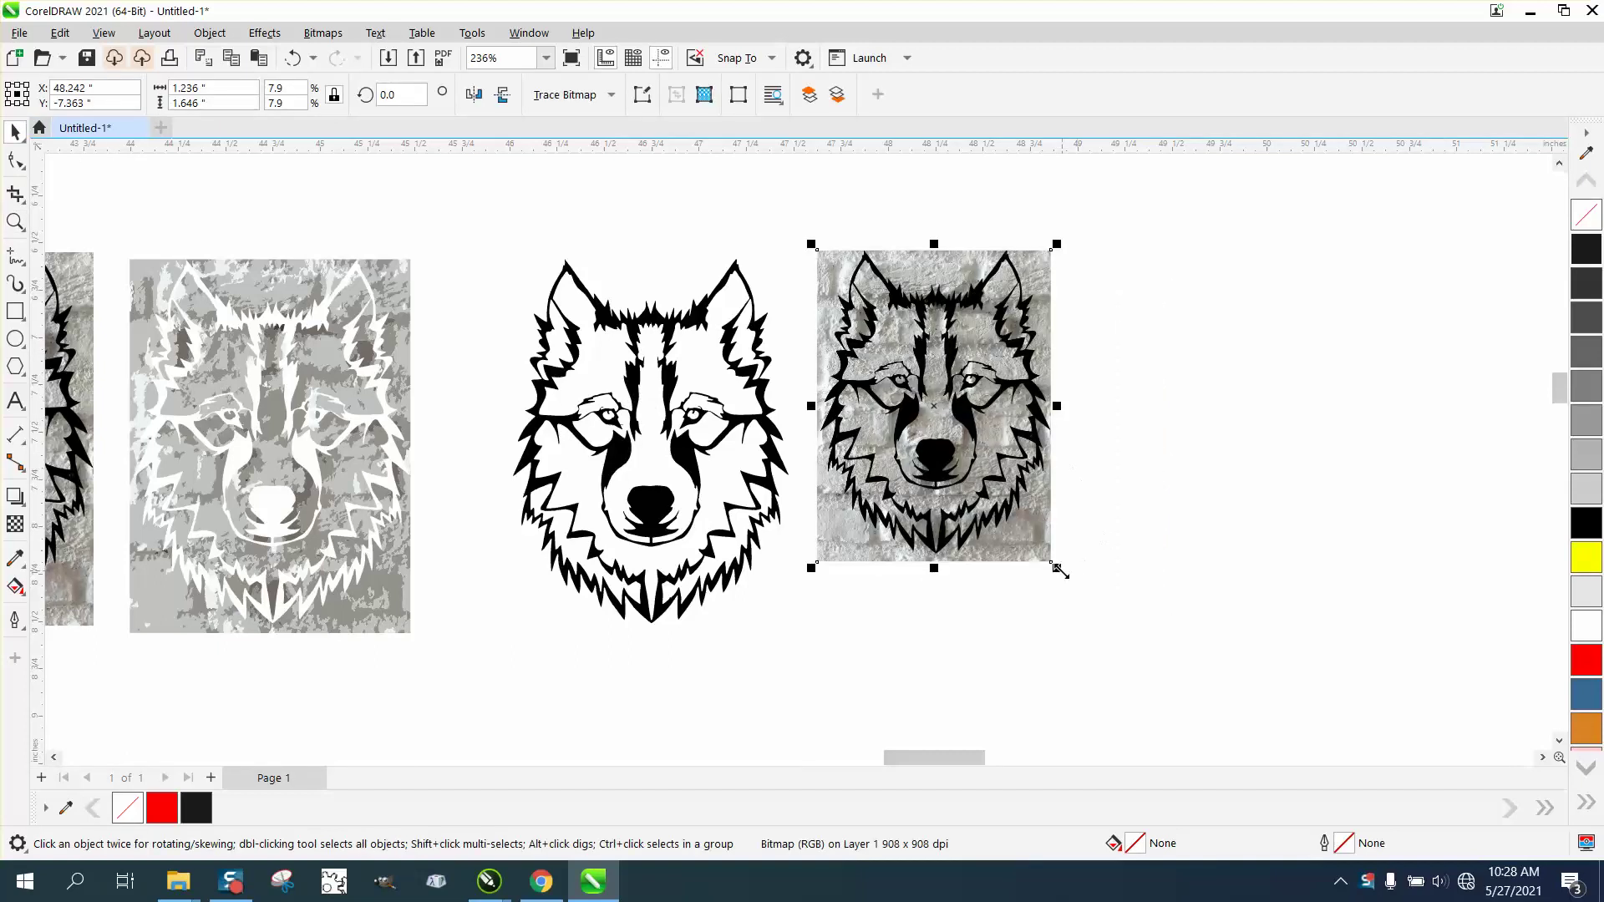
drag(1059, 571, 1088, 609)
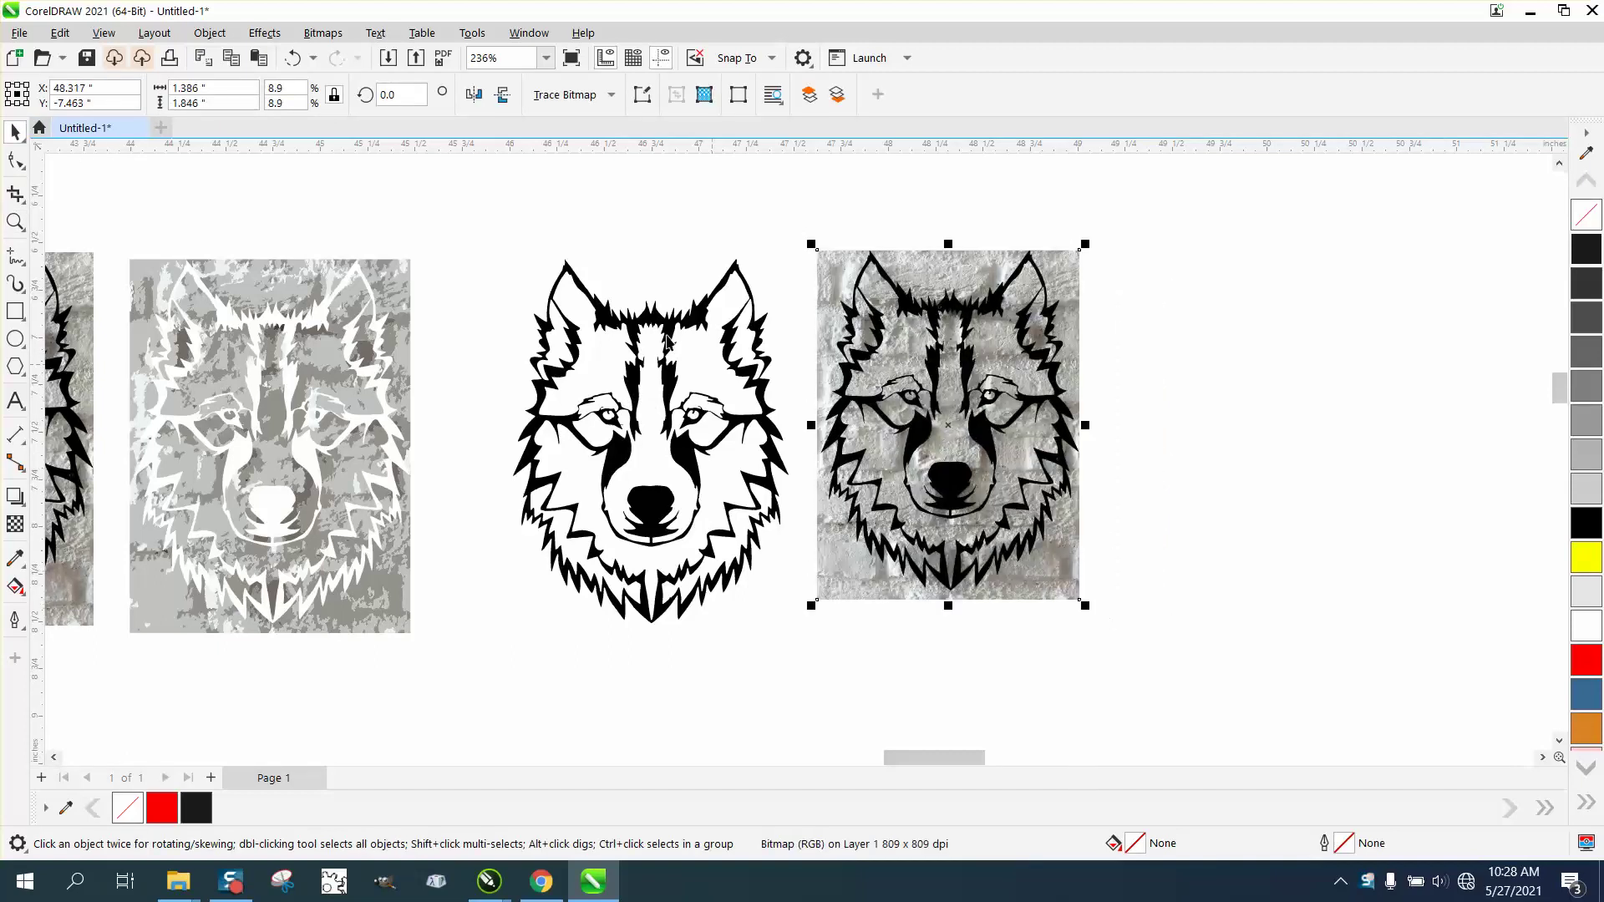
Step: Resample the wolf bitmap at 809 dpi, about 1.387 × 1.847 inches
click(324, 33)
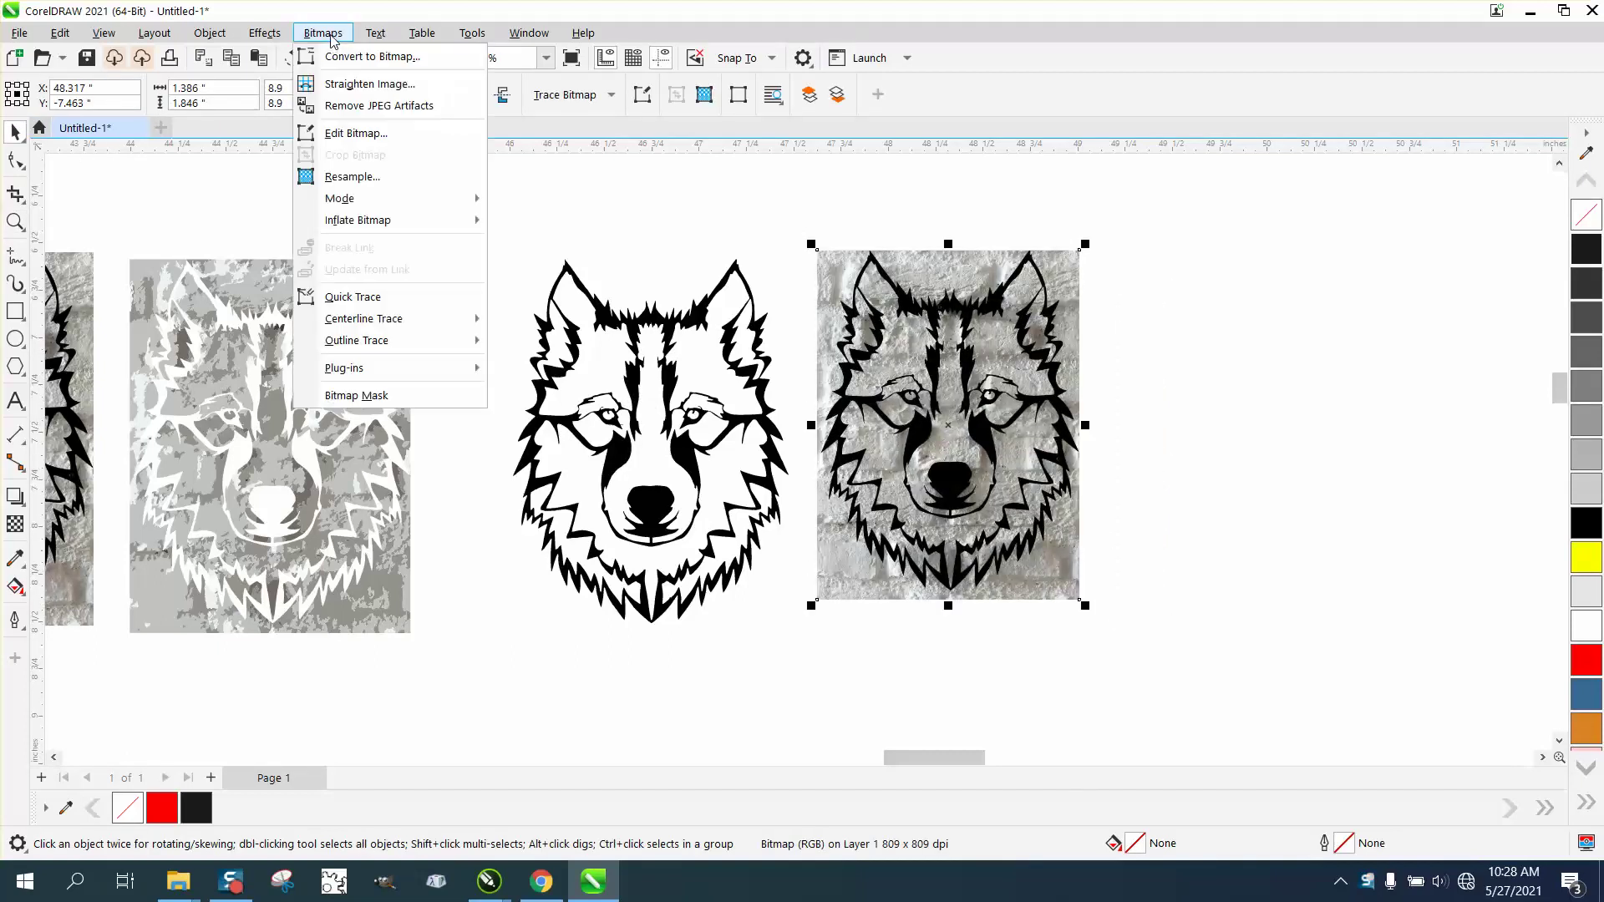
click(352, 178)
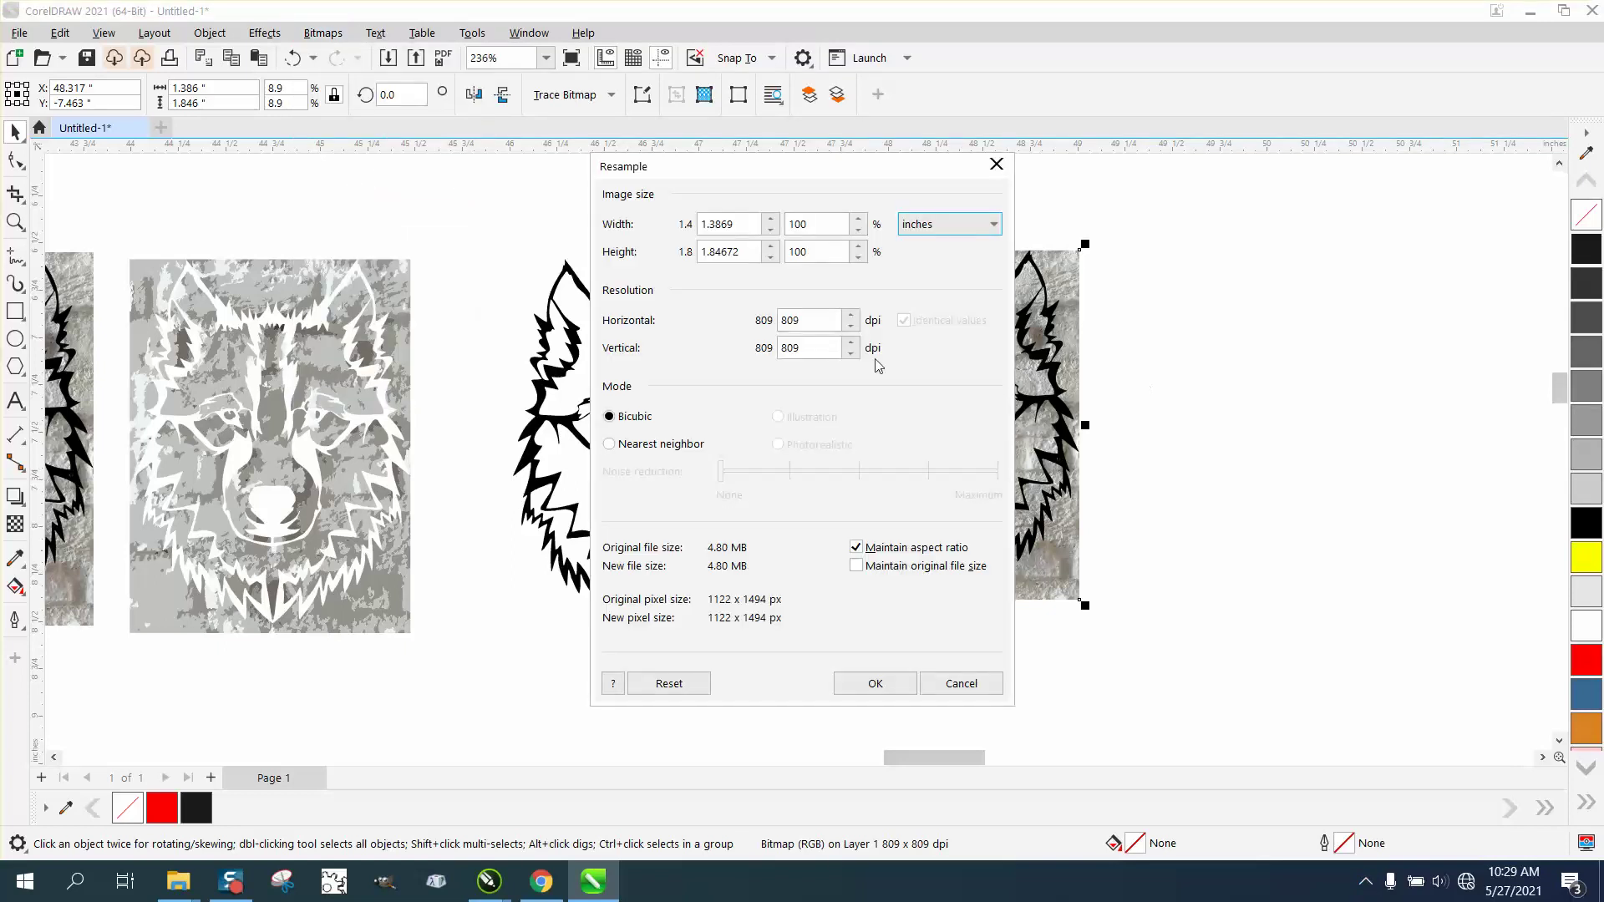
click(877, 683)
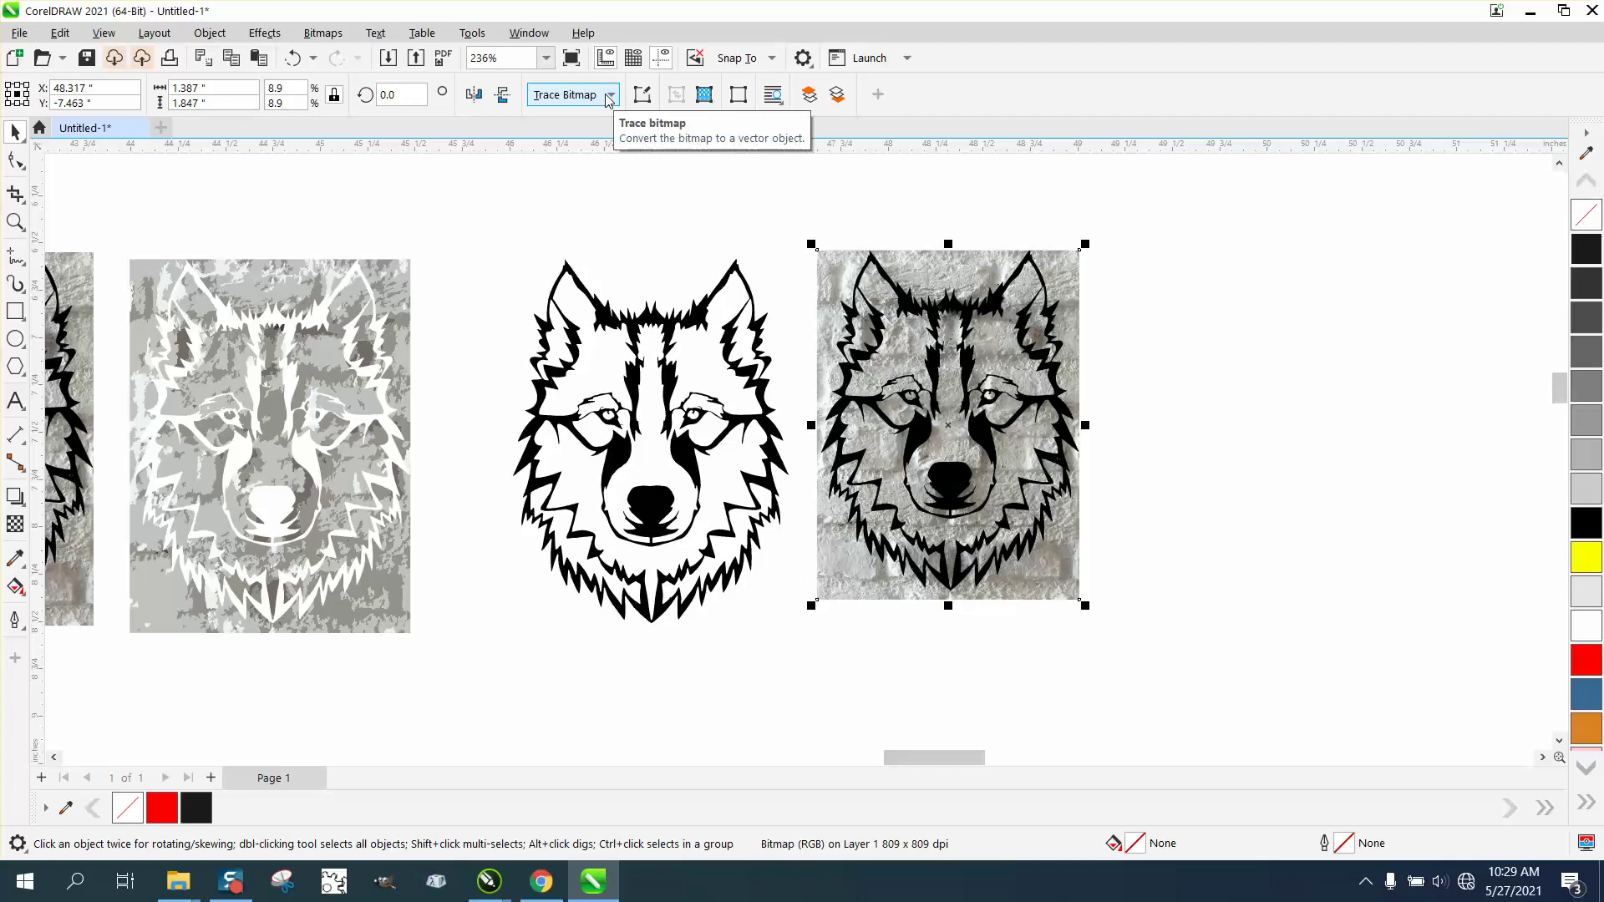
Step: Trace the wolf bitmap with Outline Trace Clipart defaults into a 517-object vector group
click(611, 95)
mouse_move(594, 166)
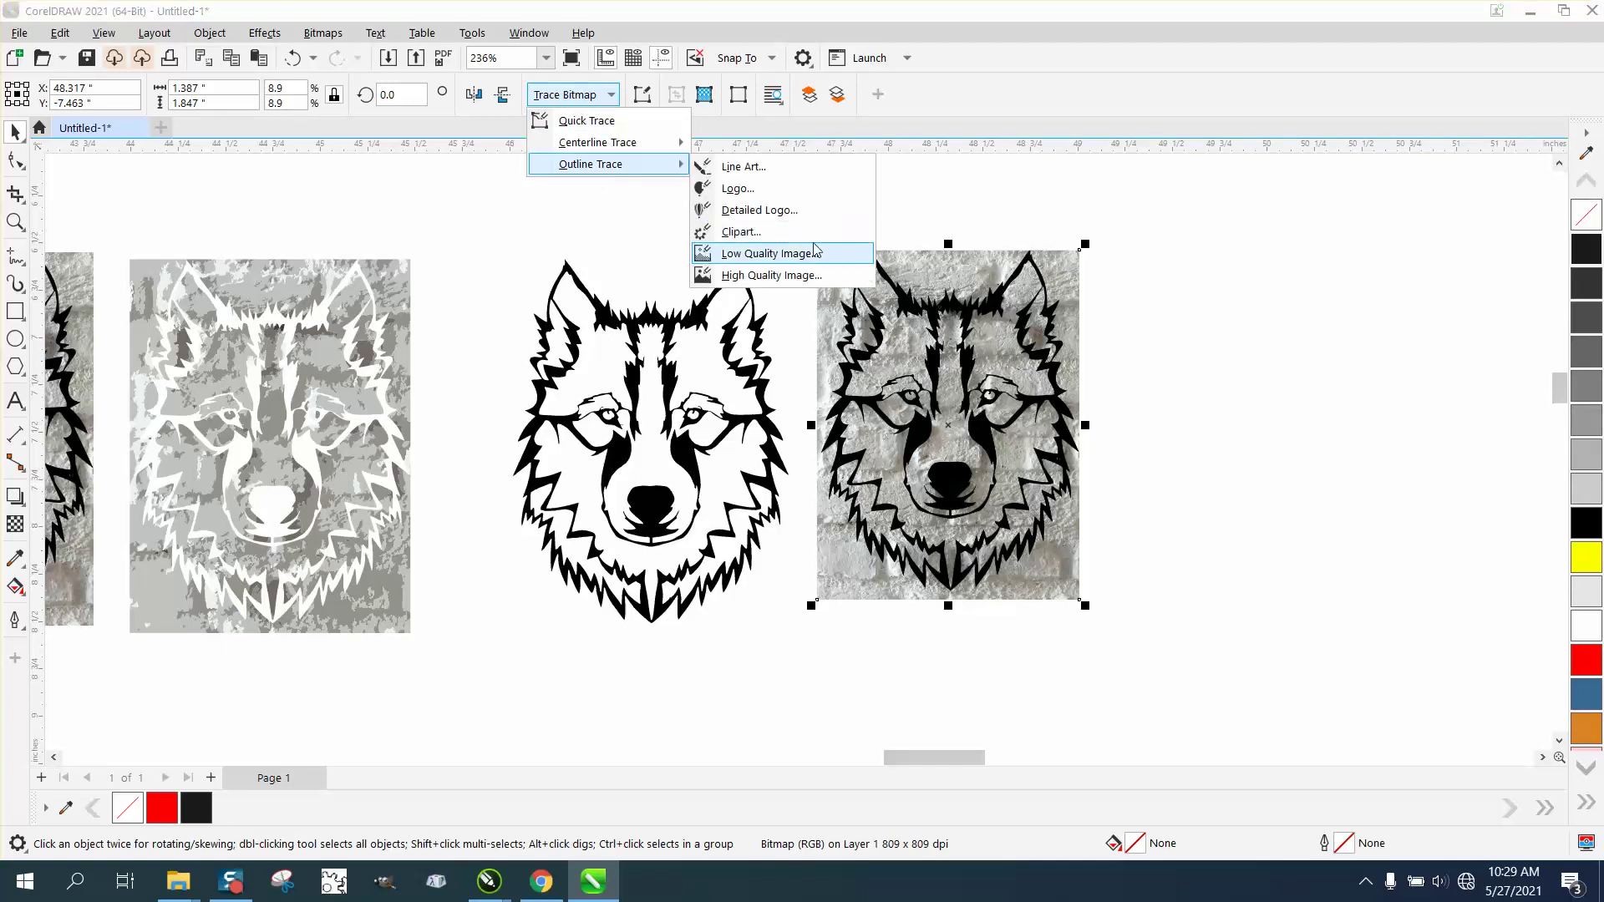
click(739, 232)
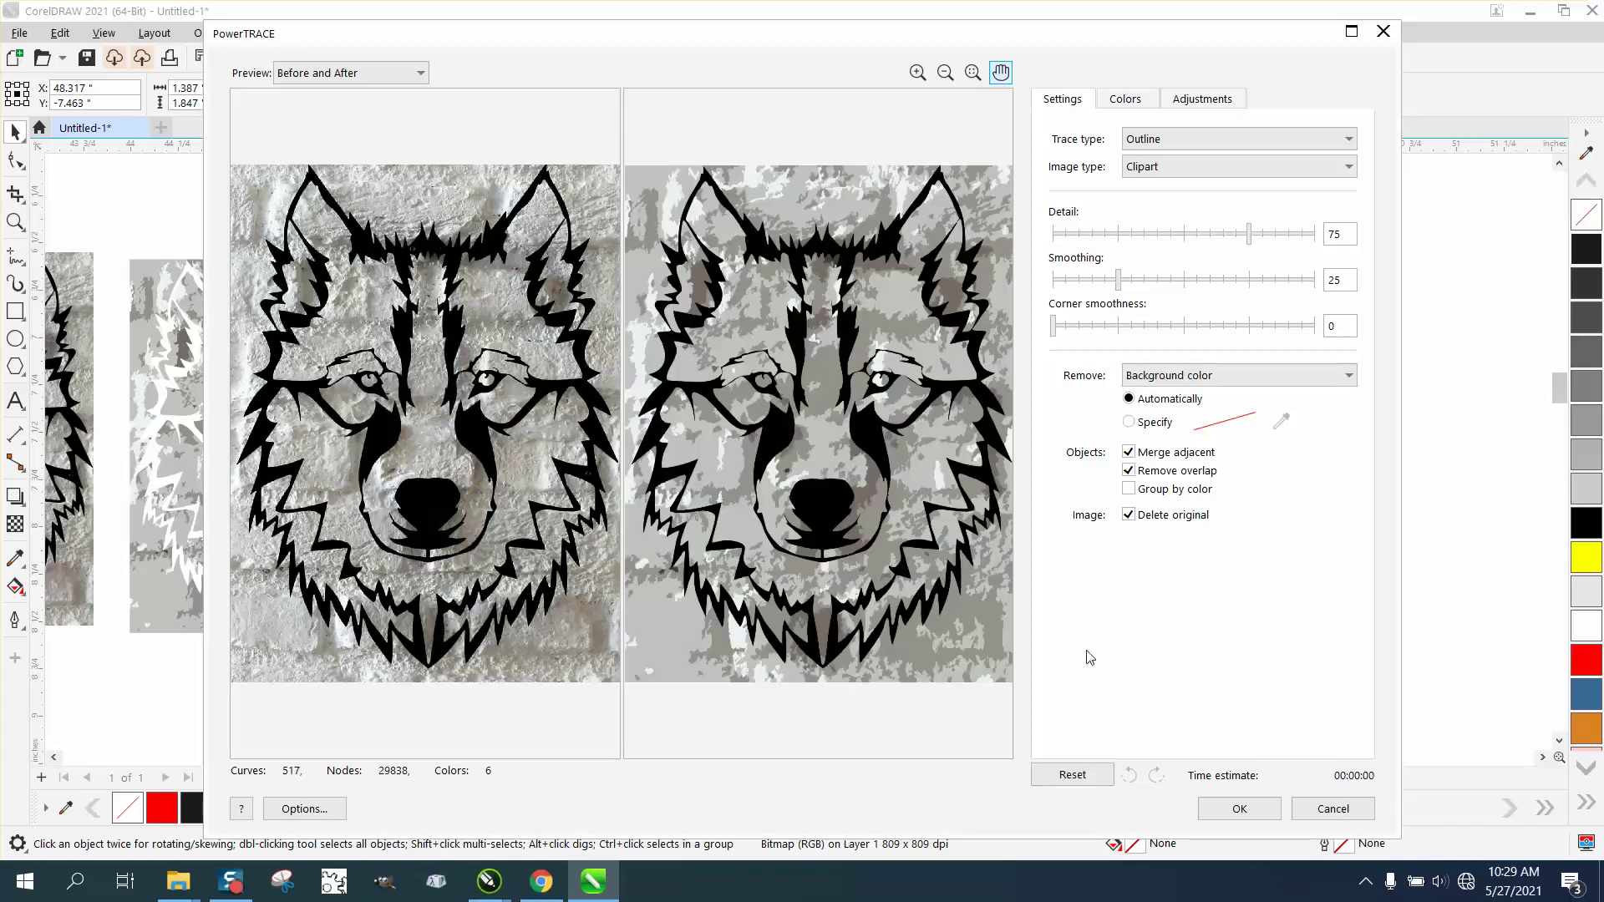
click(1233, 822)
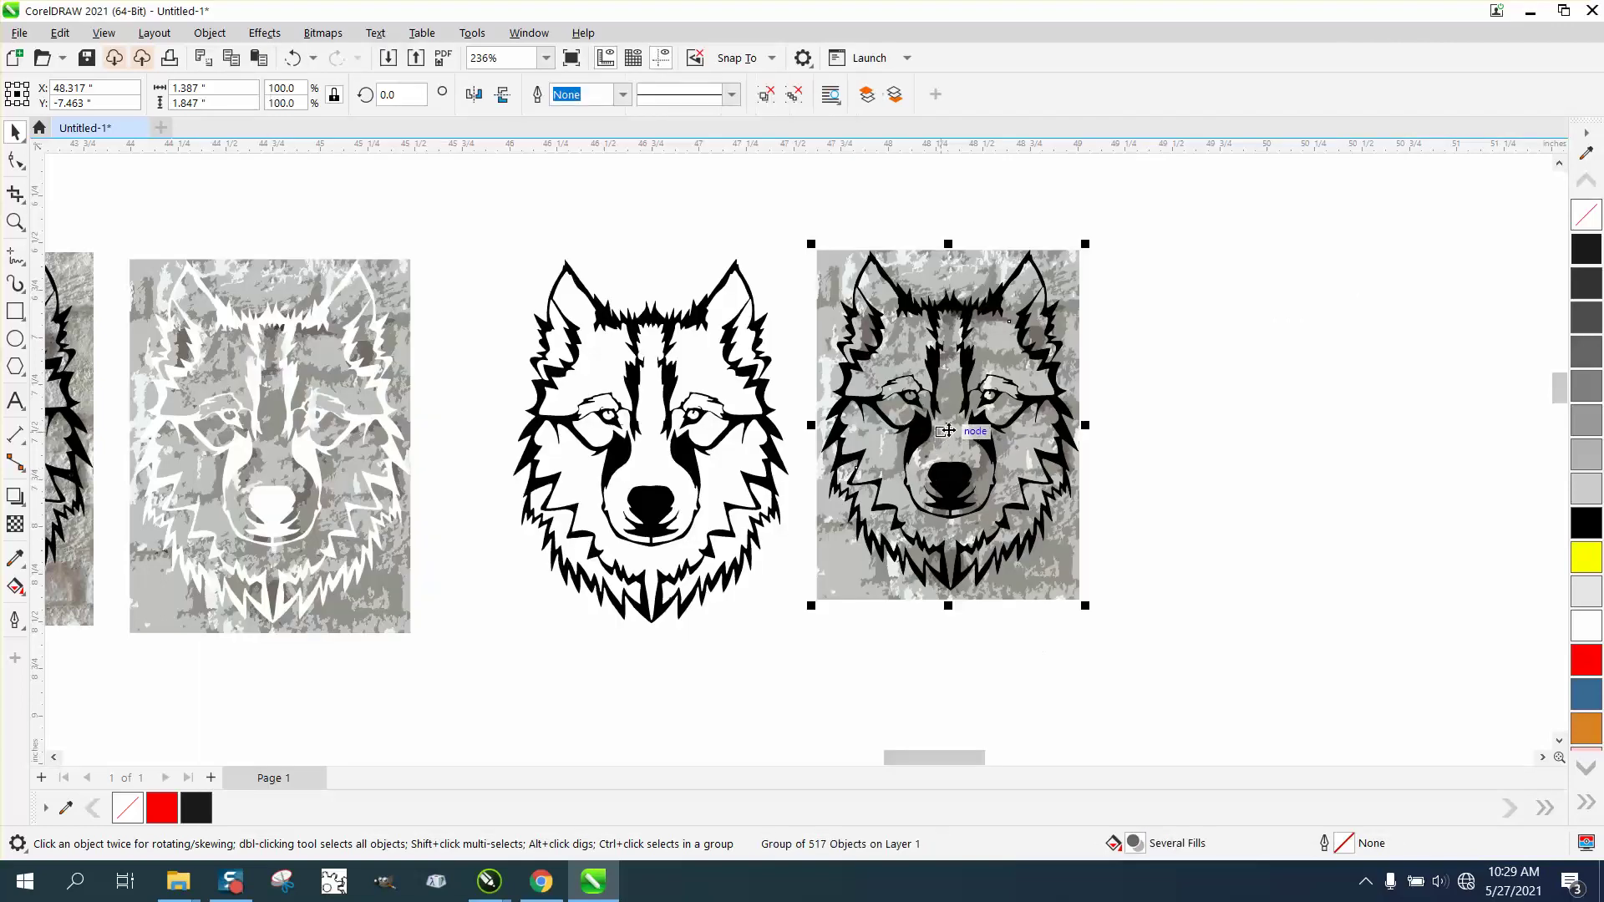
Step: Move the traced wolf group to the right and ungroup its pieces
drag(1002, 440, 1247, 437)
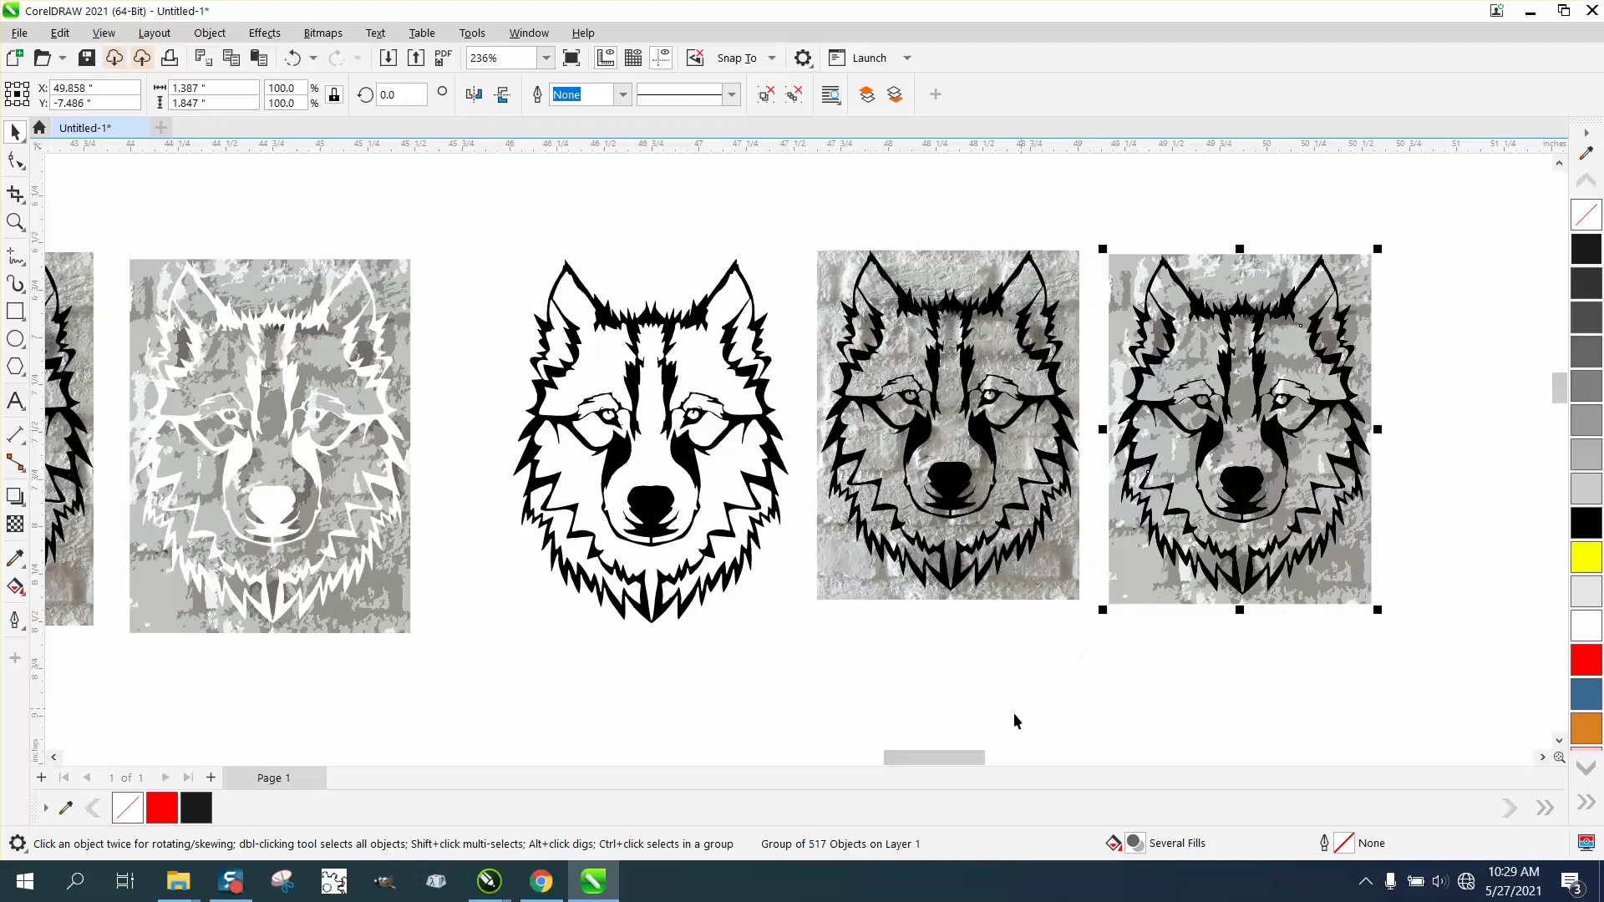
drag(972, 756, 1015, 756)
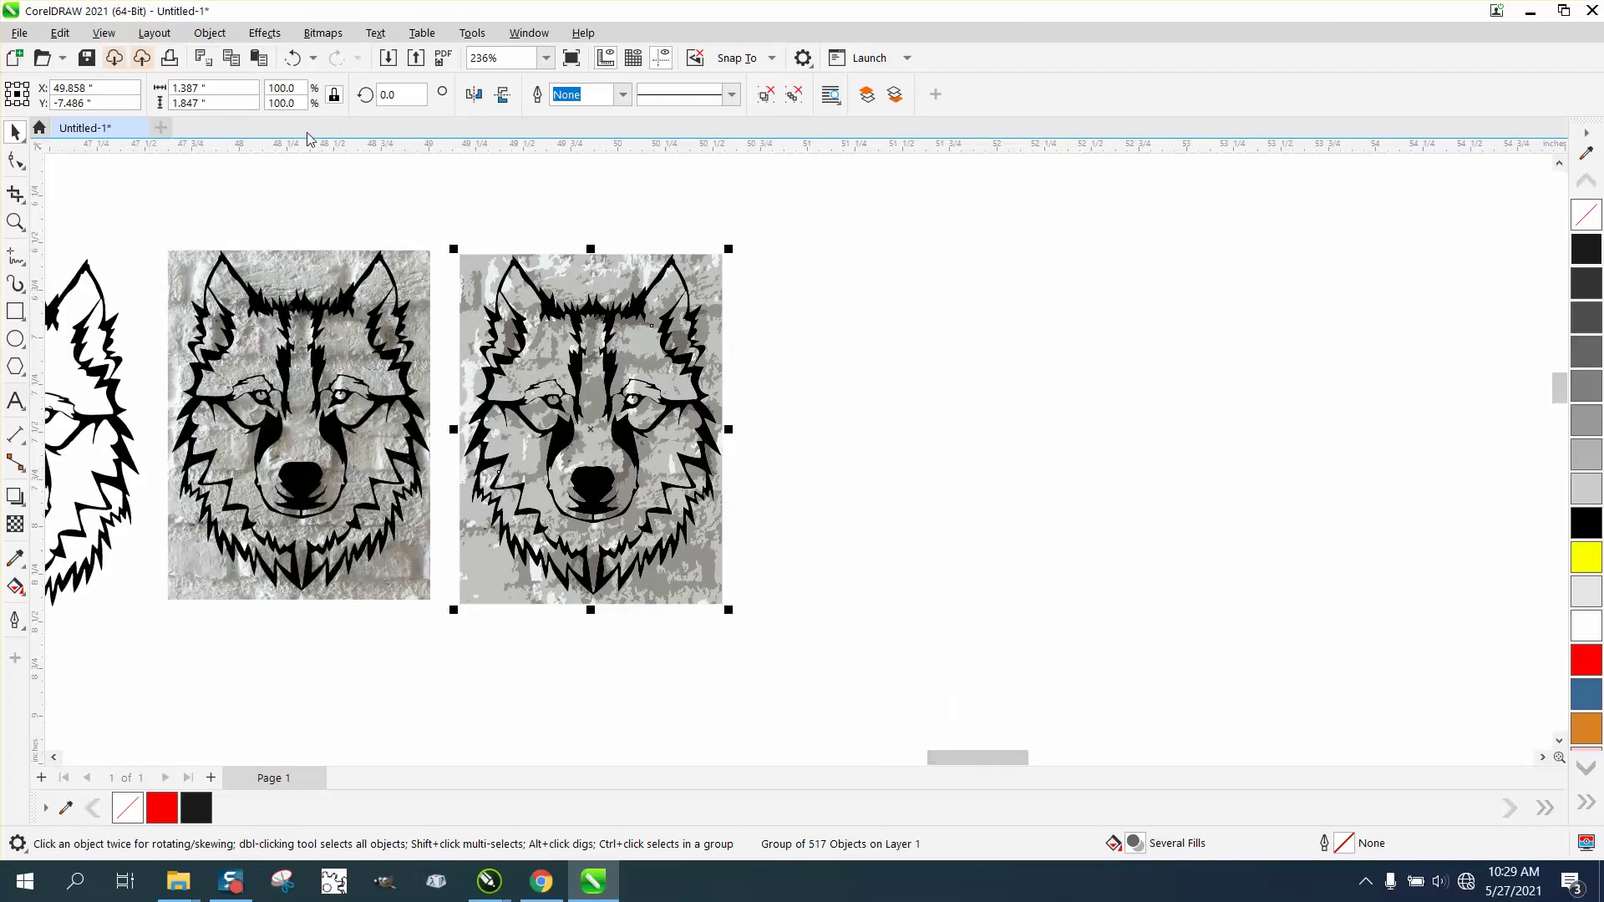
click(288, 171)
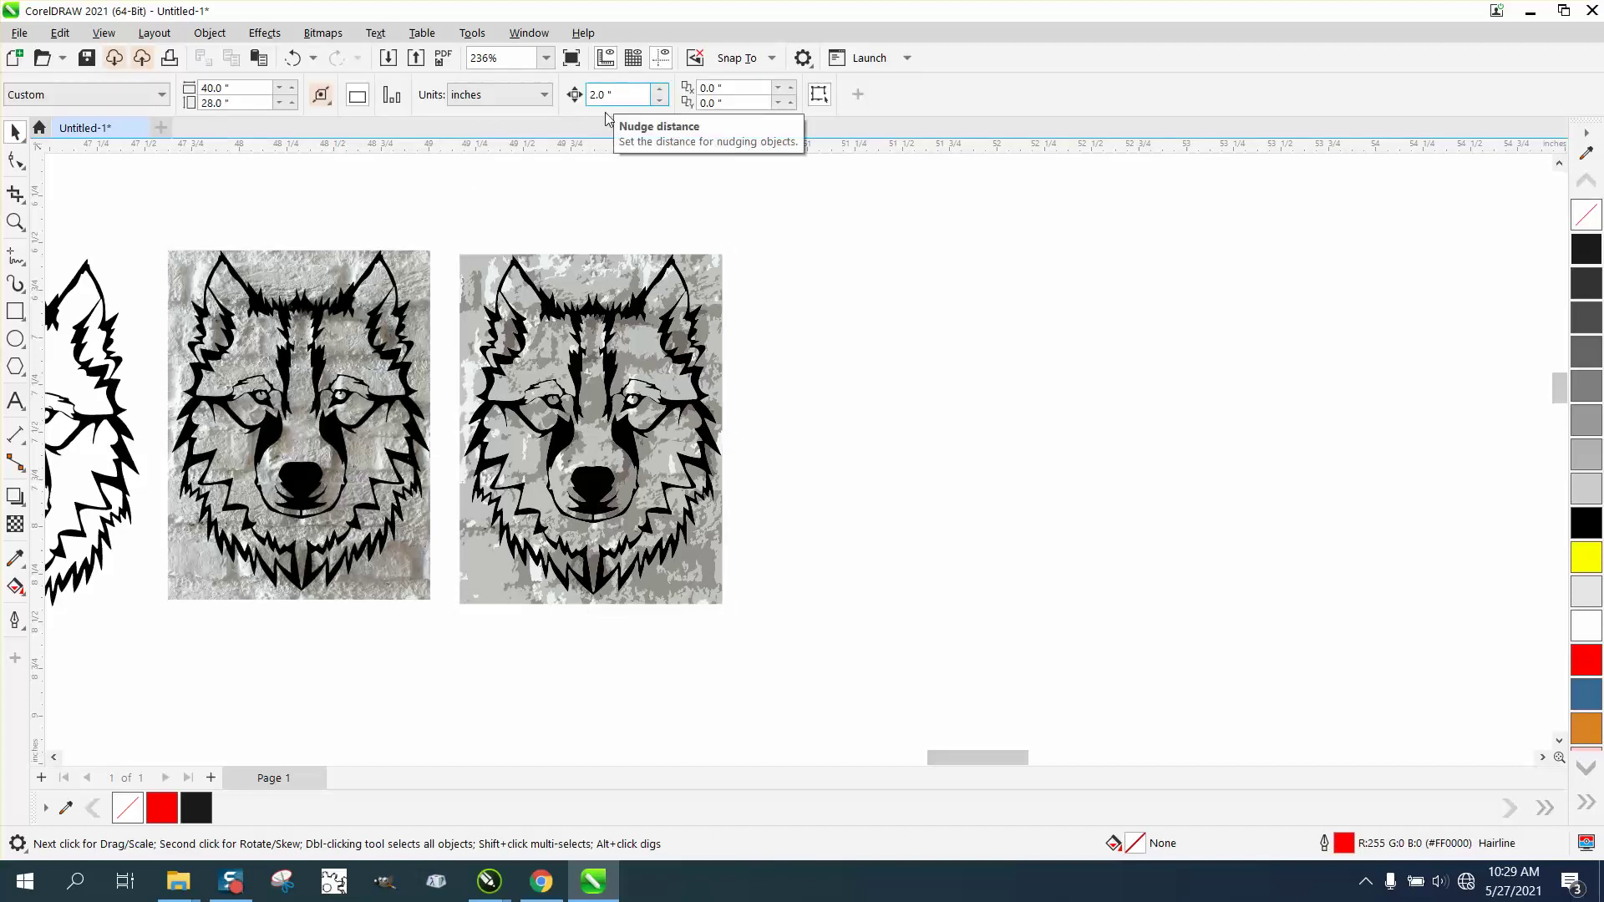
click(601, 284)
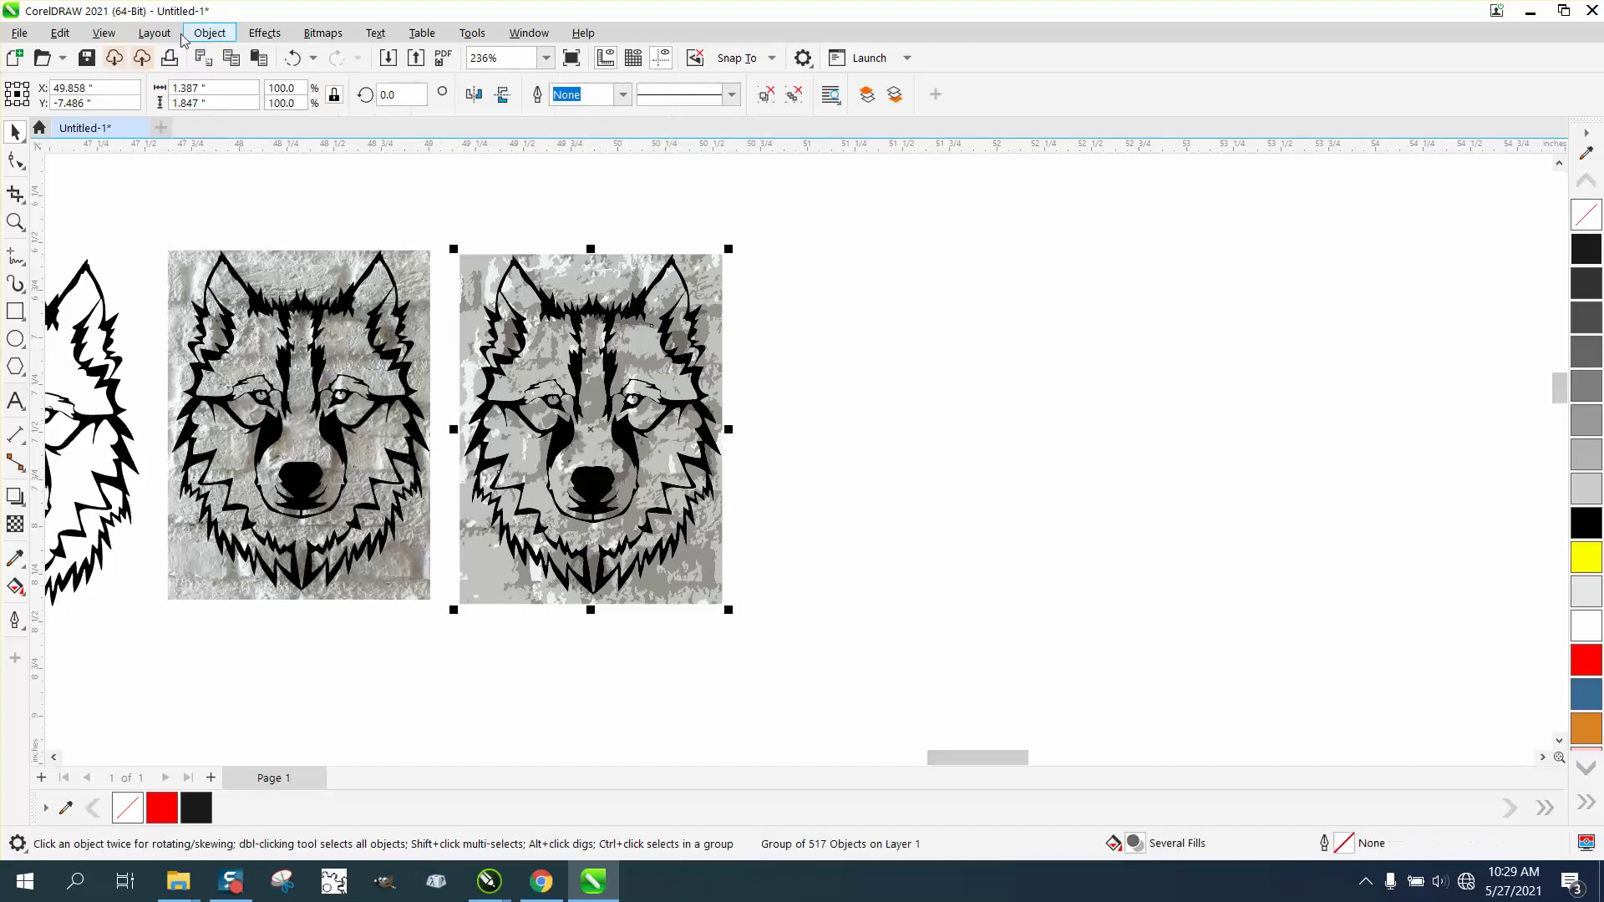
click(210, 32)
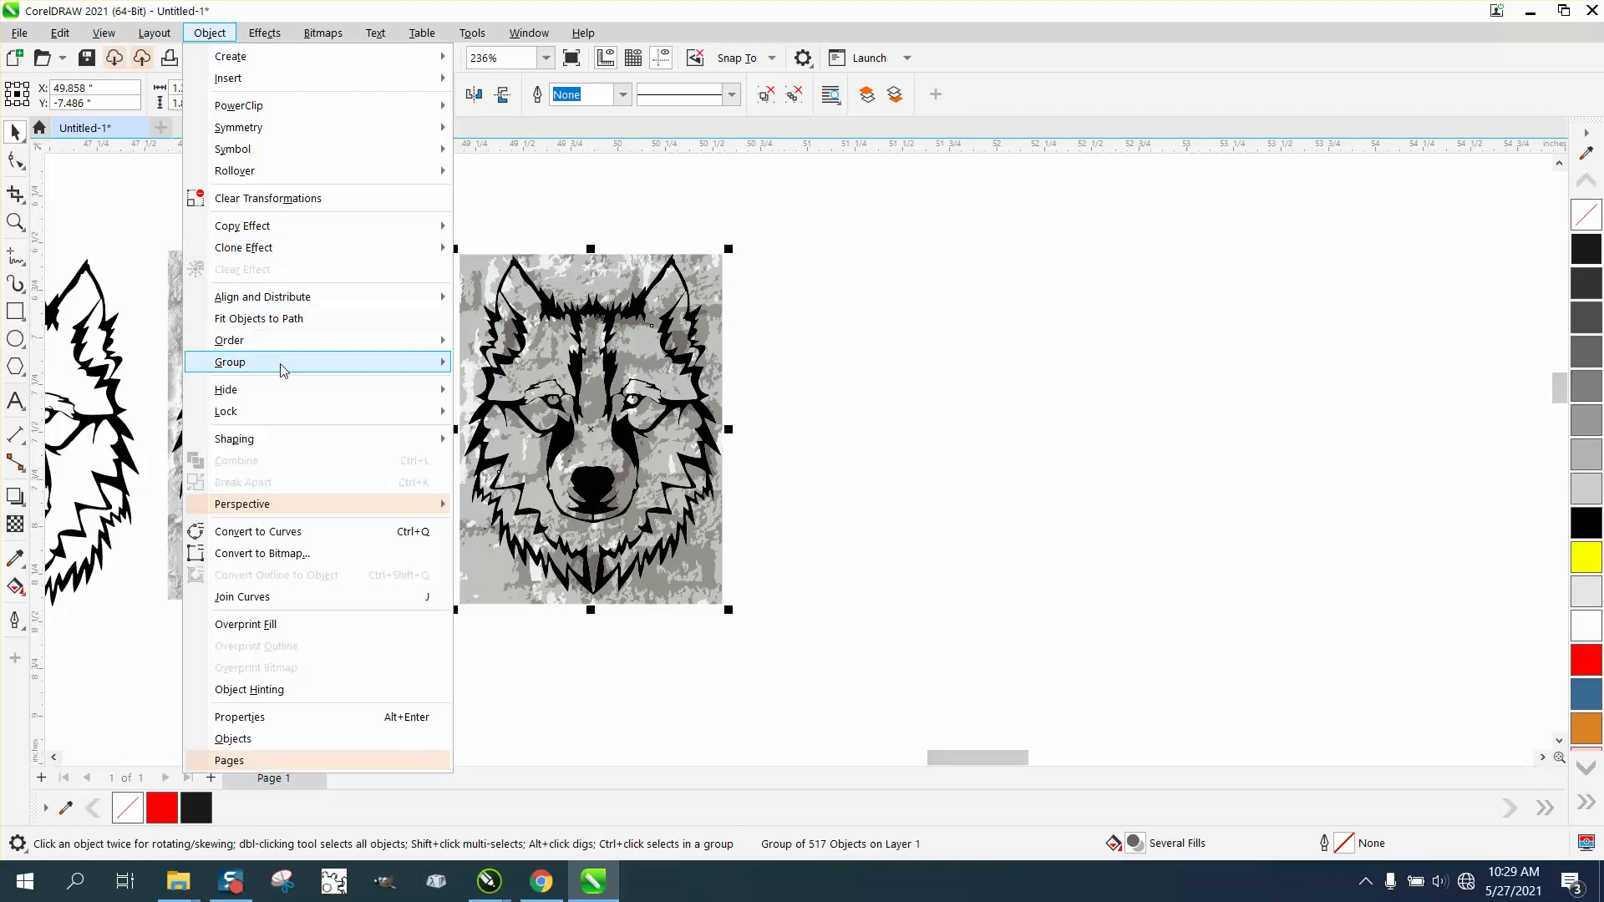
mouse_move(287, 362)
click(506, 385)
Step: Nudge the black wolf outline curve 2 inches right, apart from the grey layers
click(523, 204)
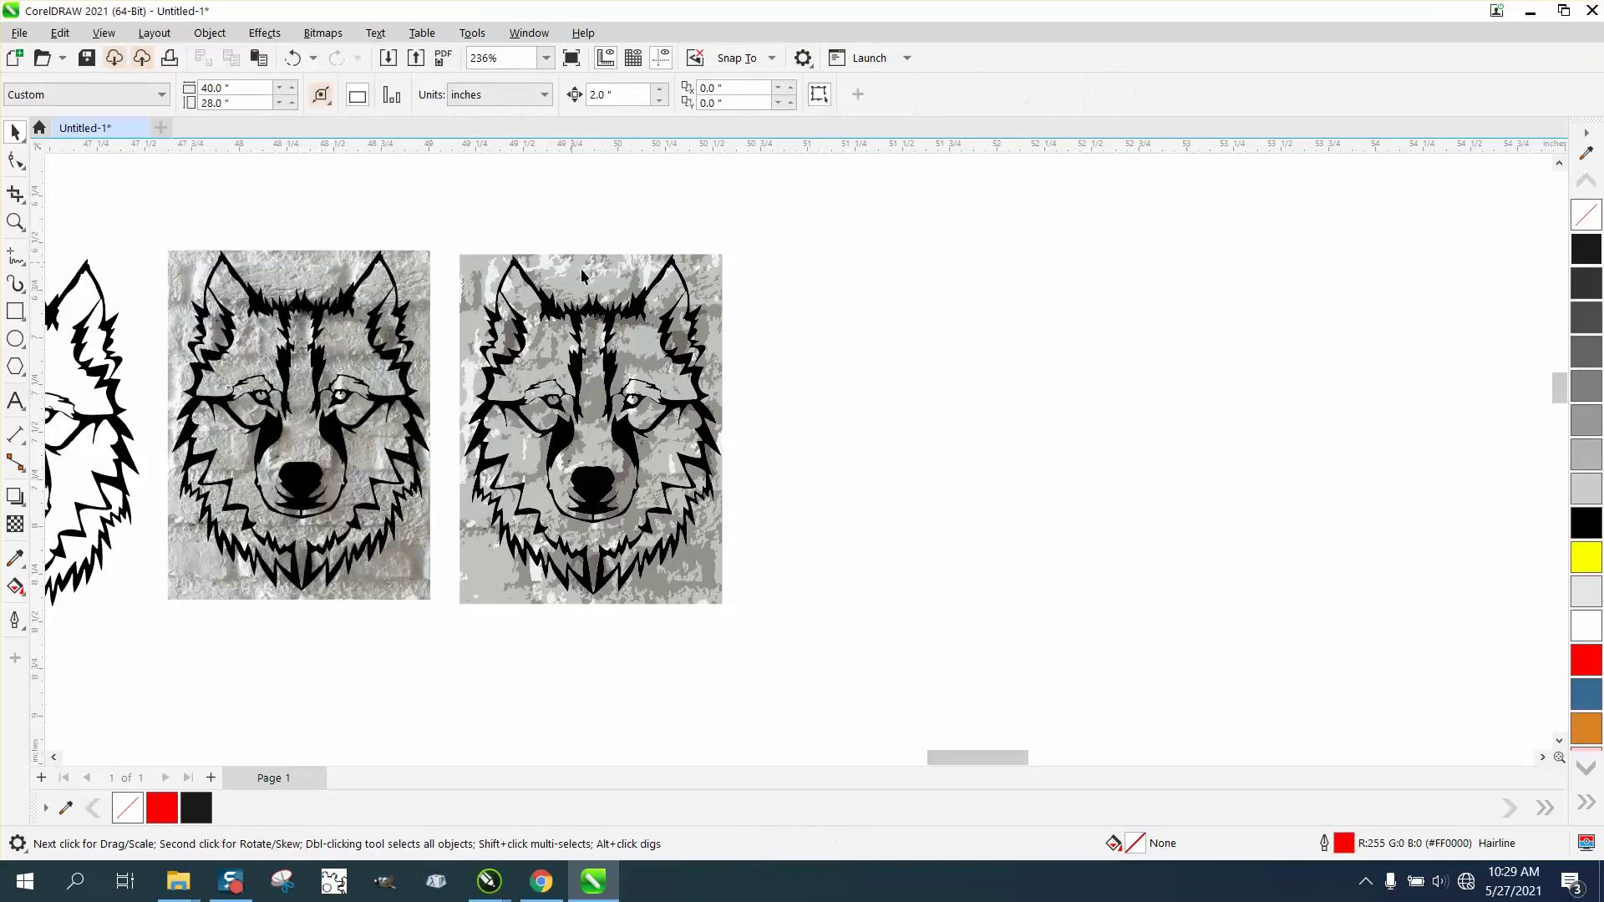
click(598, 313)
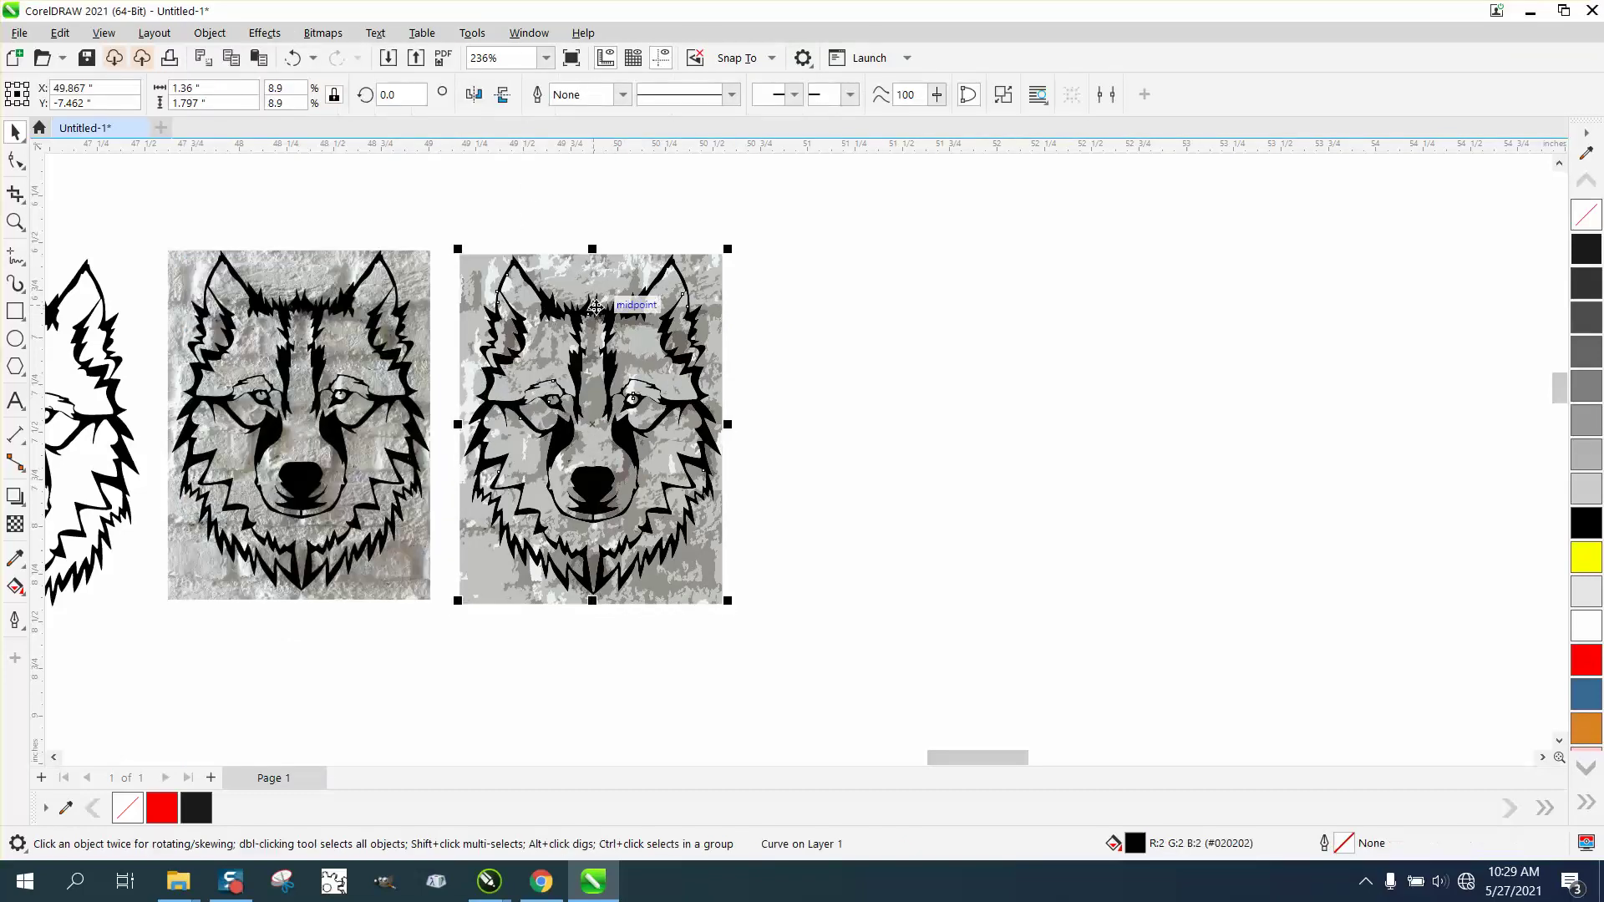
key(Right)
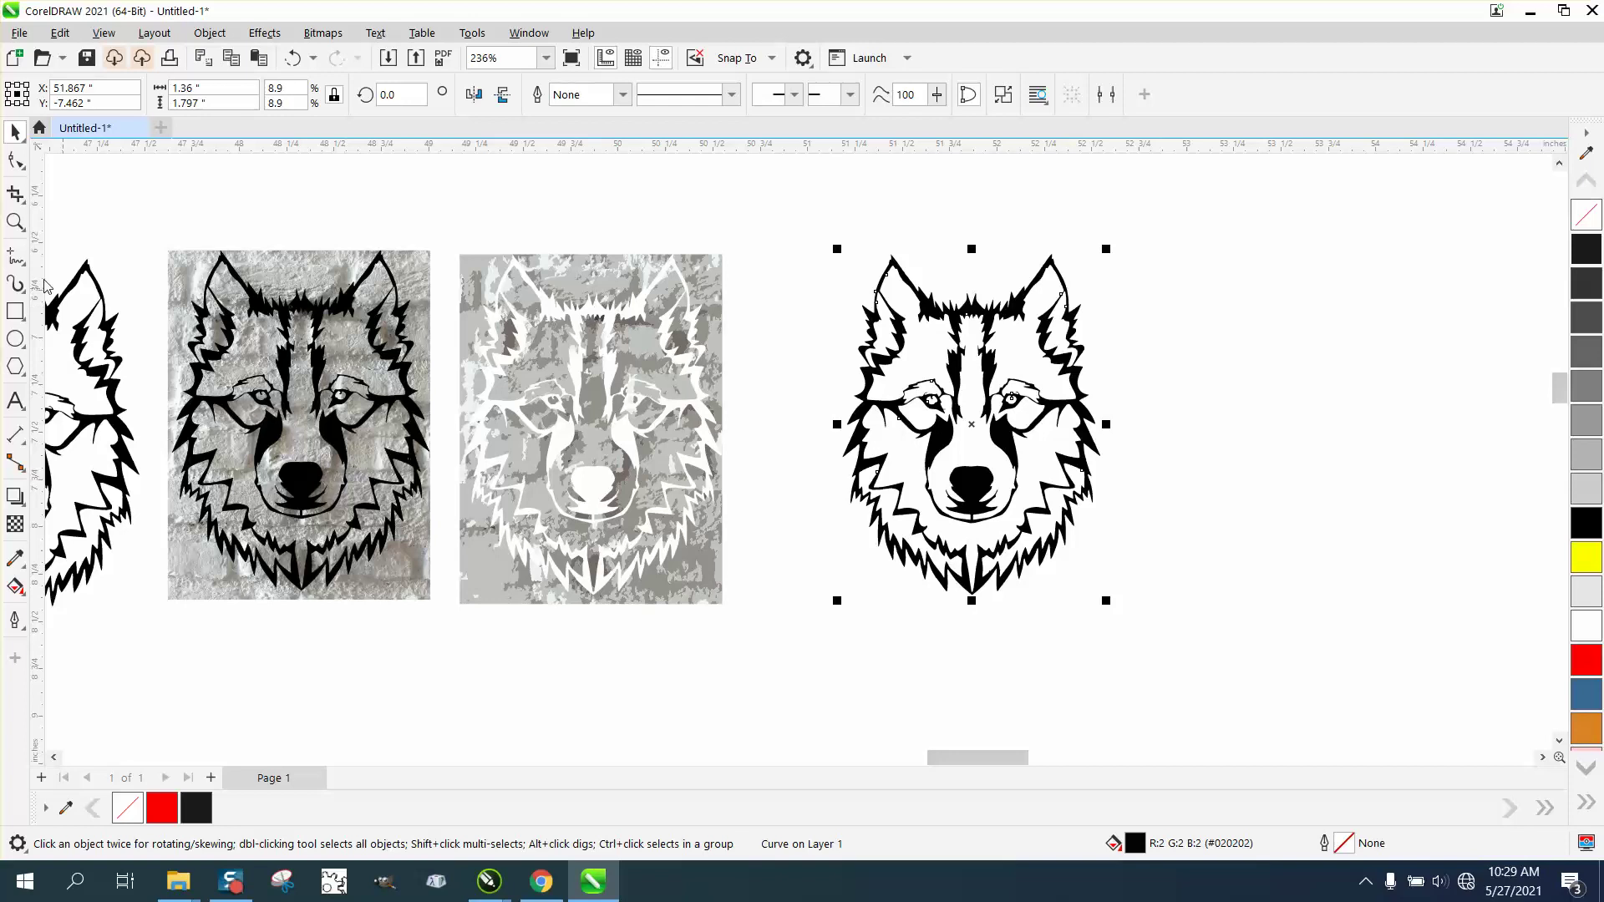
click(15, 310)
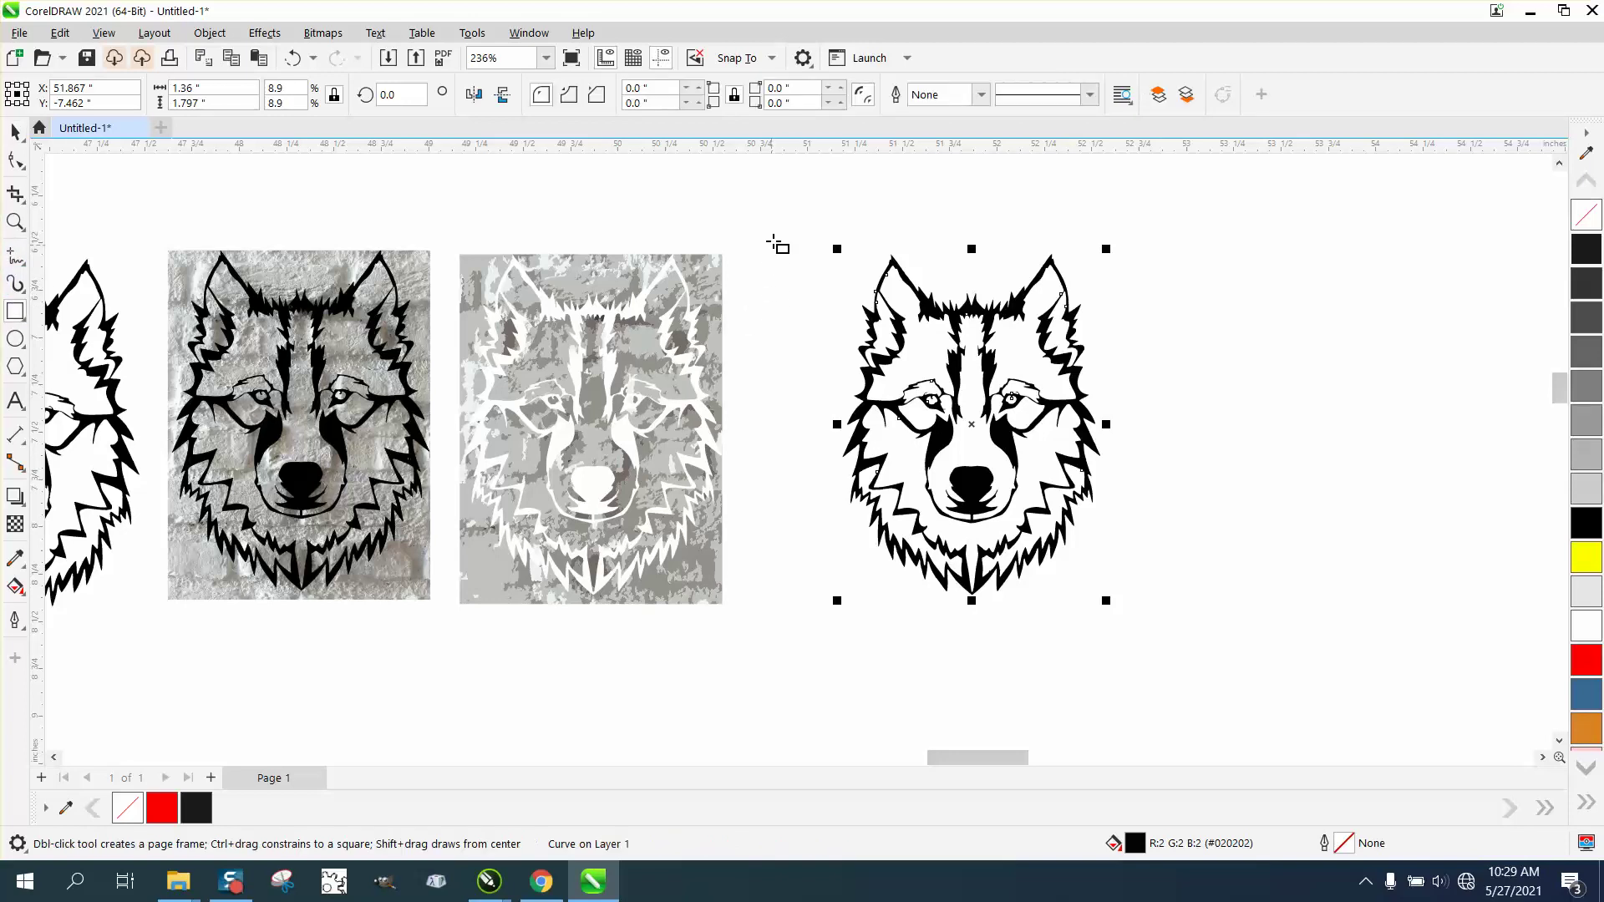
Step: Draw a yellow-filled rectangle around the black wolf and place it behind the wolf
mouse_move(780, 249)
mouse_down()
mouse_move(1111, 555)
mouse_move(1155, 622)
mouse_up()
click(1582, 560)
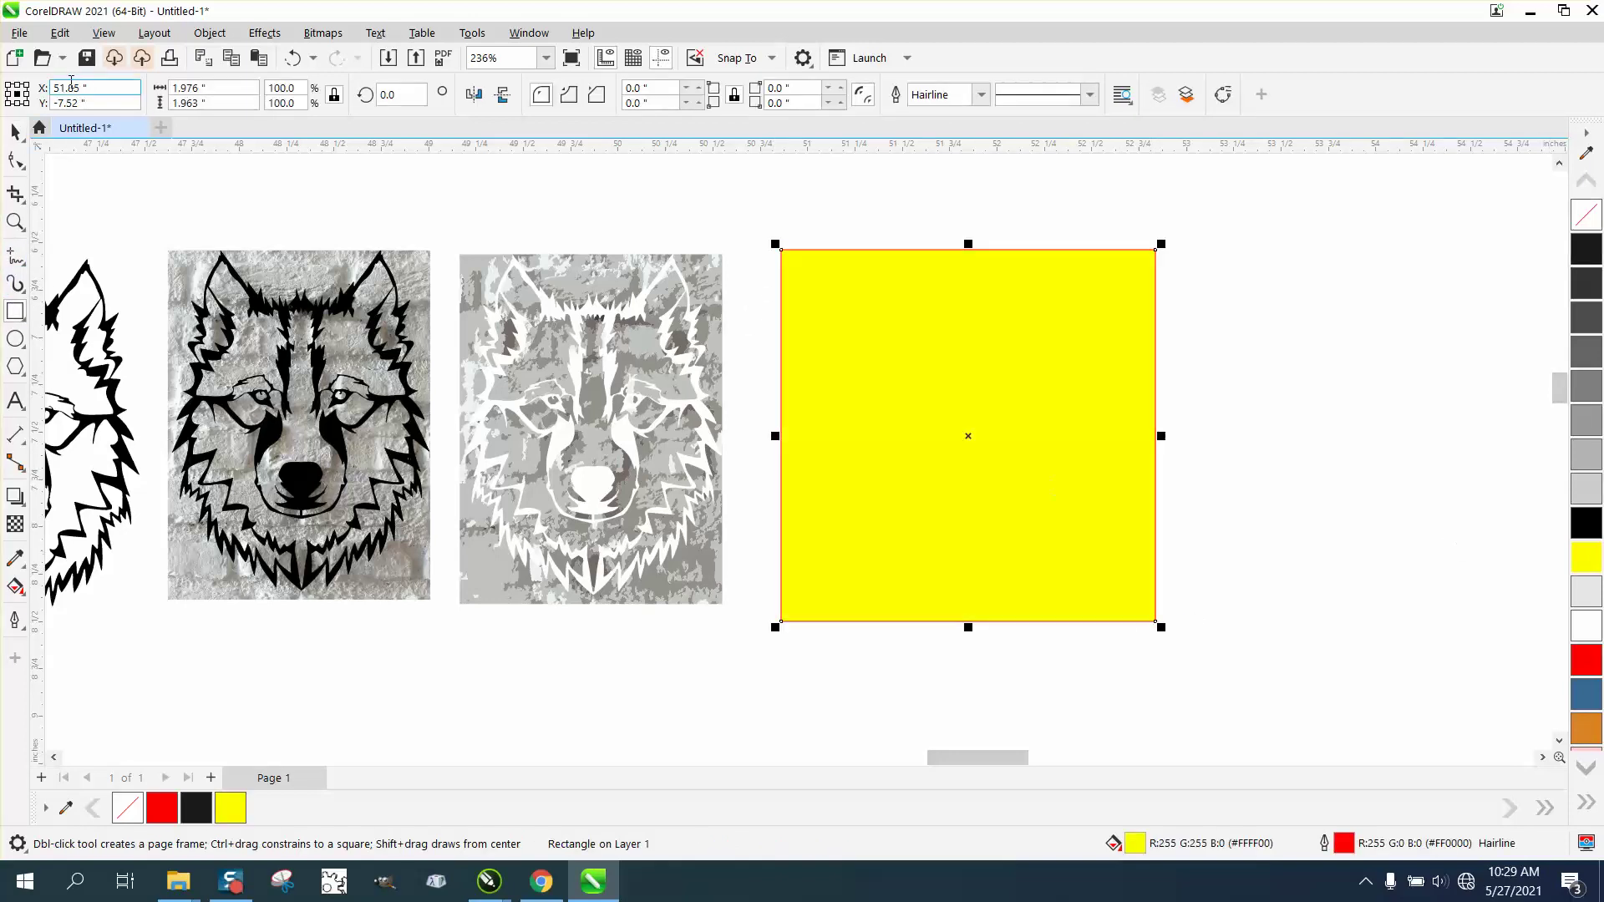
click(210, 32)
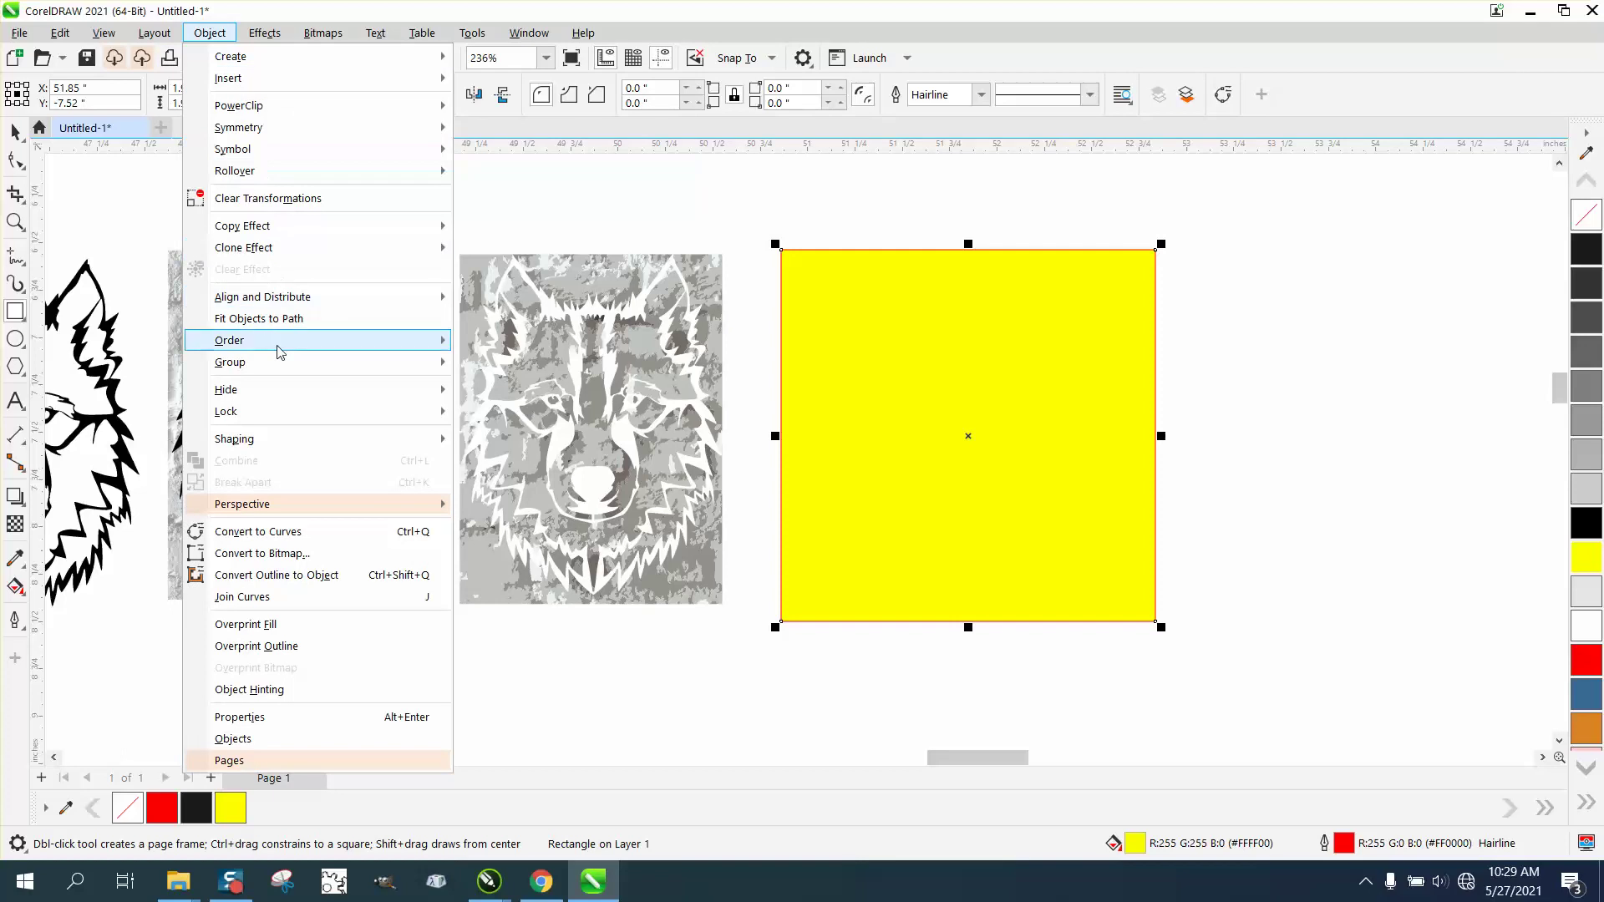
mouse_move(284, 342)
click(516, 370)
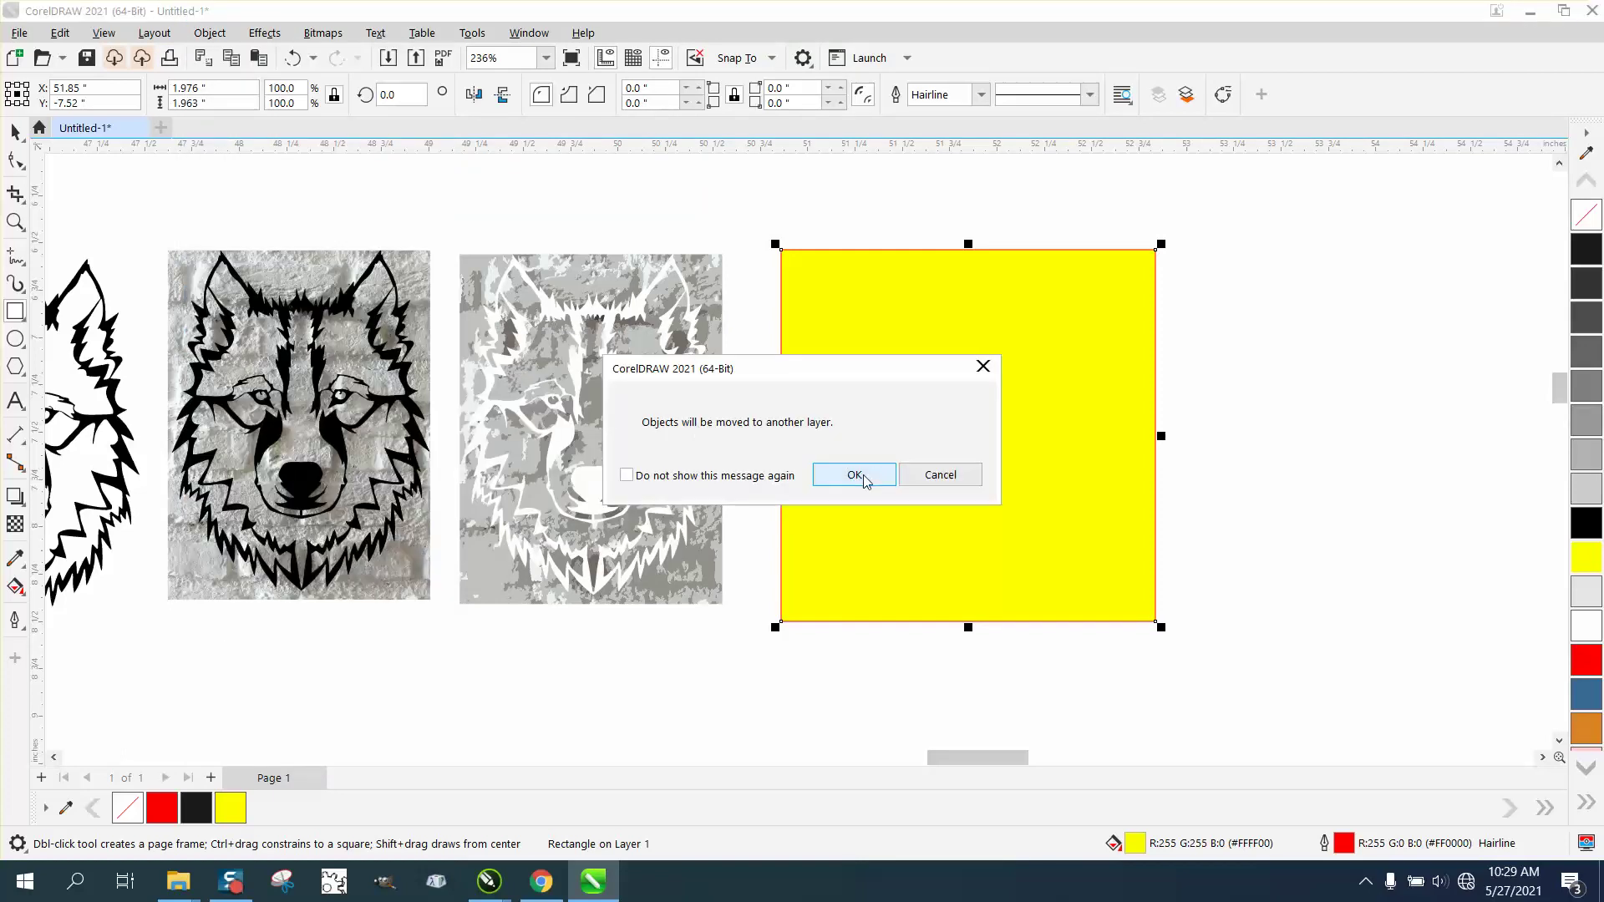
click(864, 481)
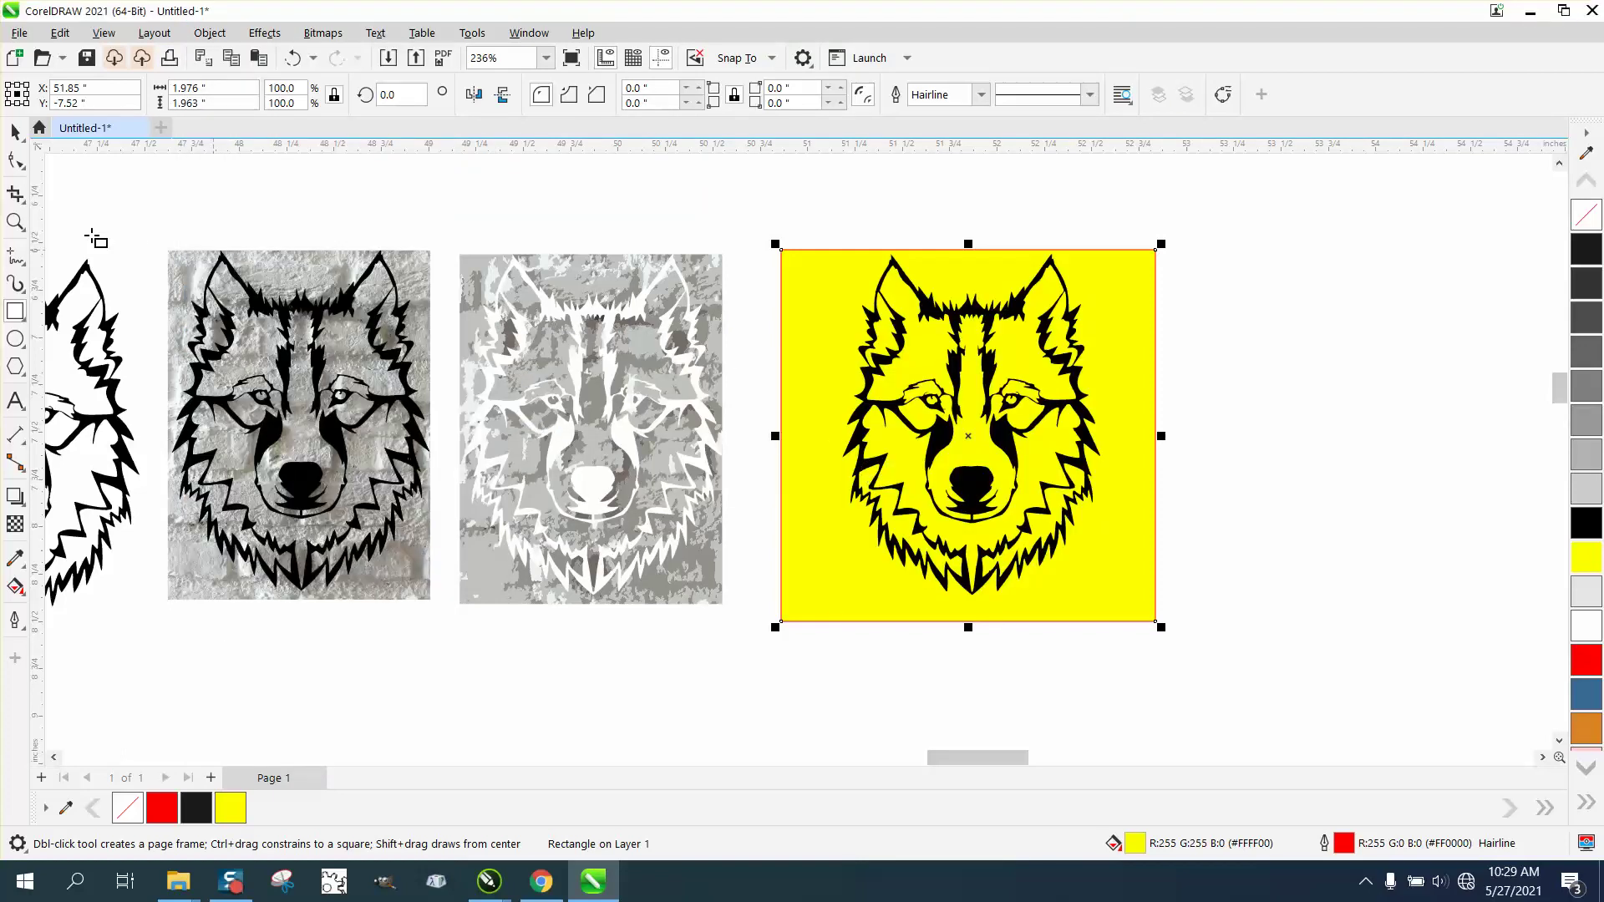
Step: Zoom in on the wolf's ears, then closely onto the left eye's stray stub
click(16, 221)
drag(852, 241, 996, 345)
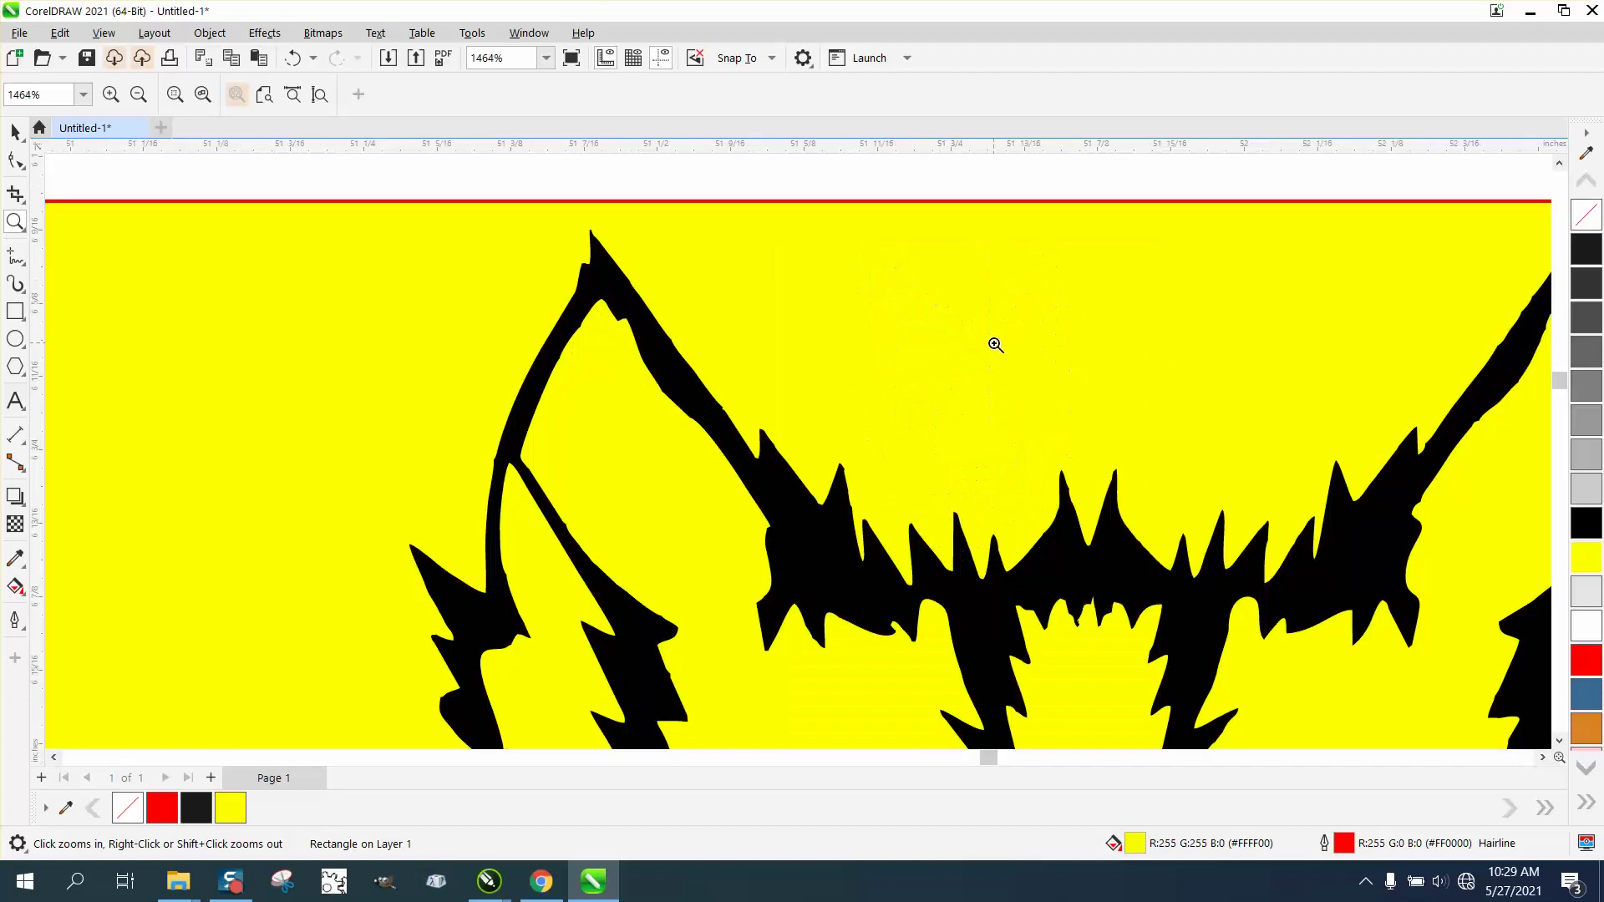
scroll(606, 278, down, 1)
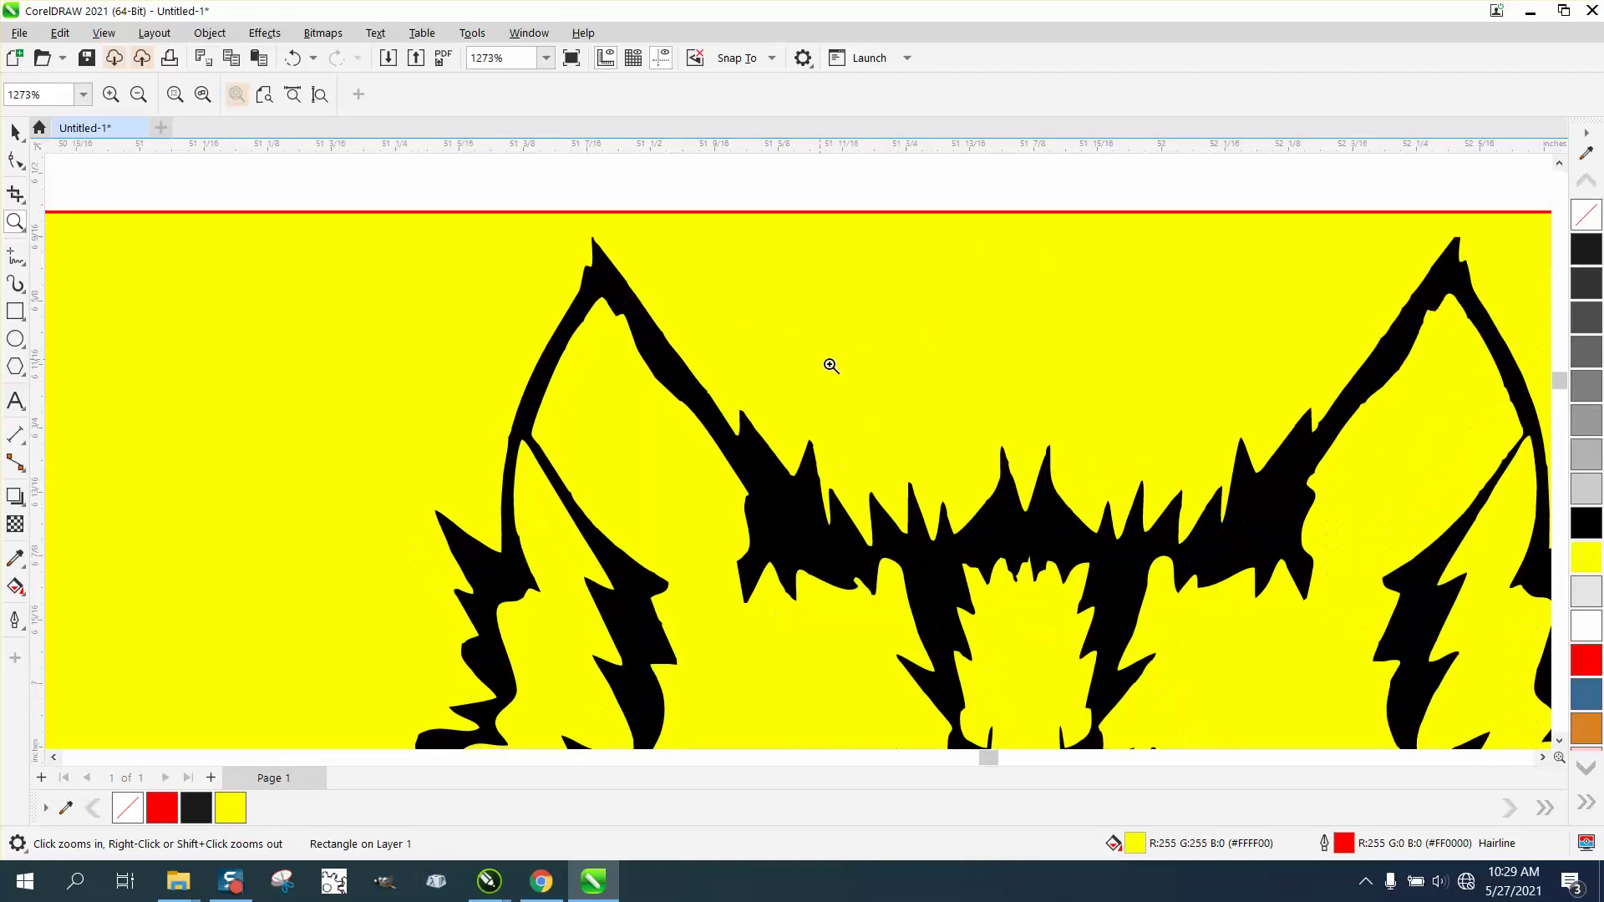
scroll(798, 312, down, 6)
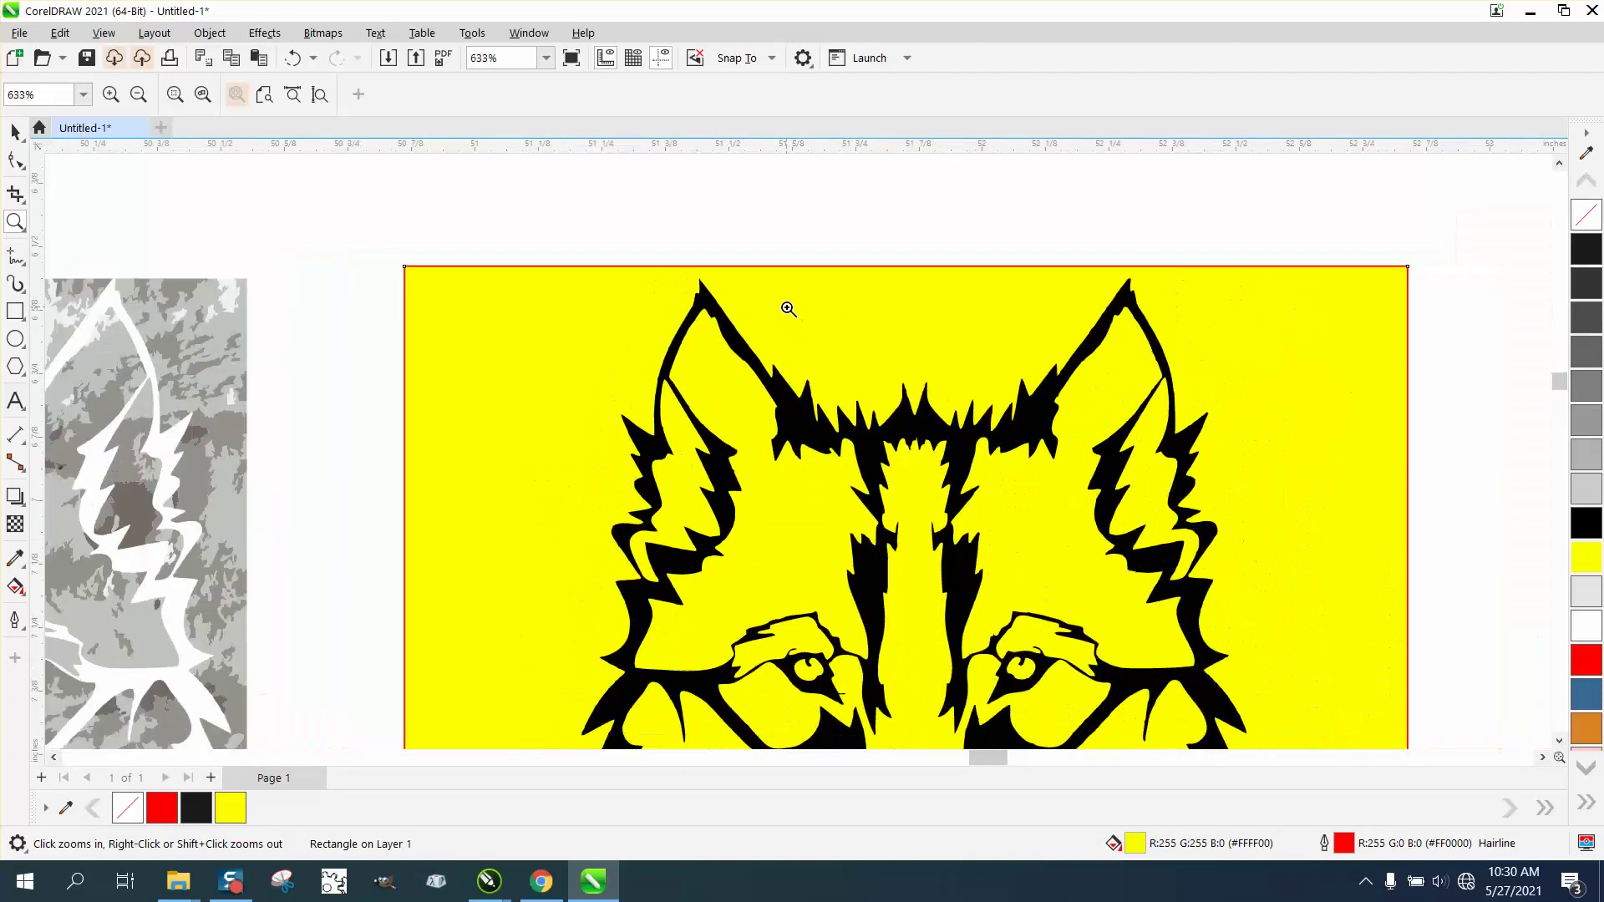
drag(836, 578, 923, 664)
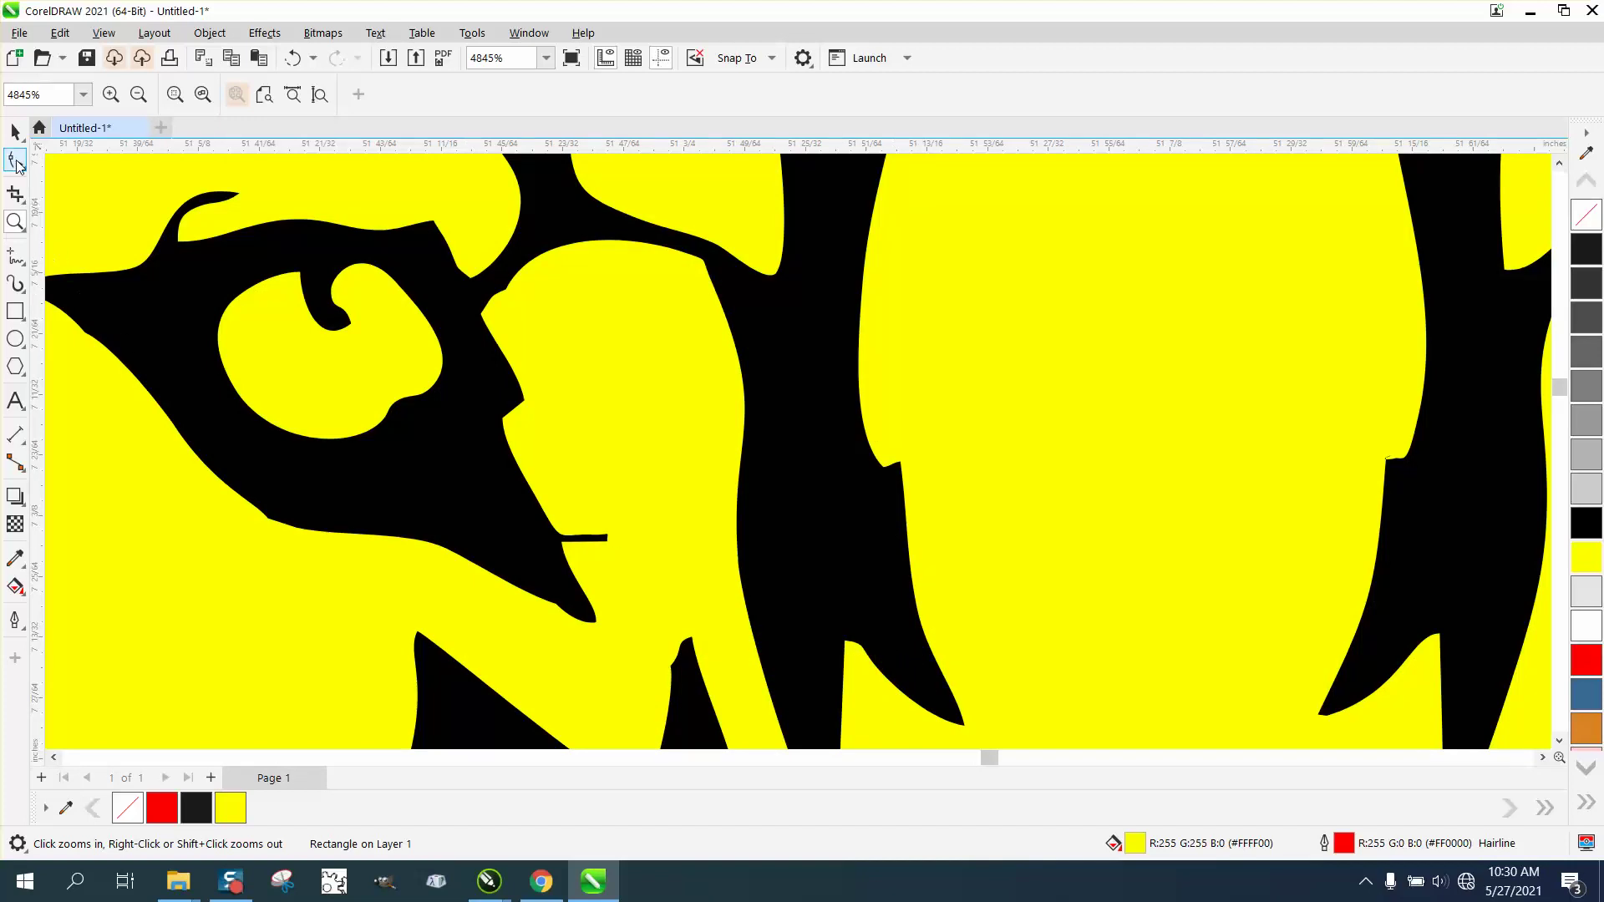
Step: Delete the two nodes of the stray stub beside the wolf's left eye
click(15, 161)
click(599, 540)
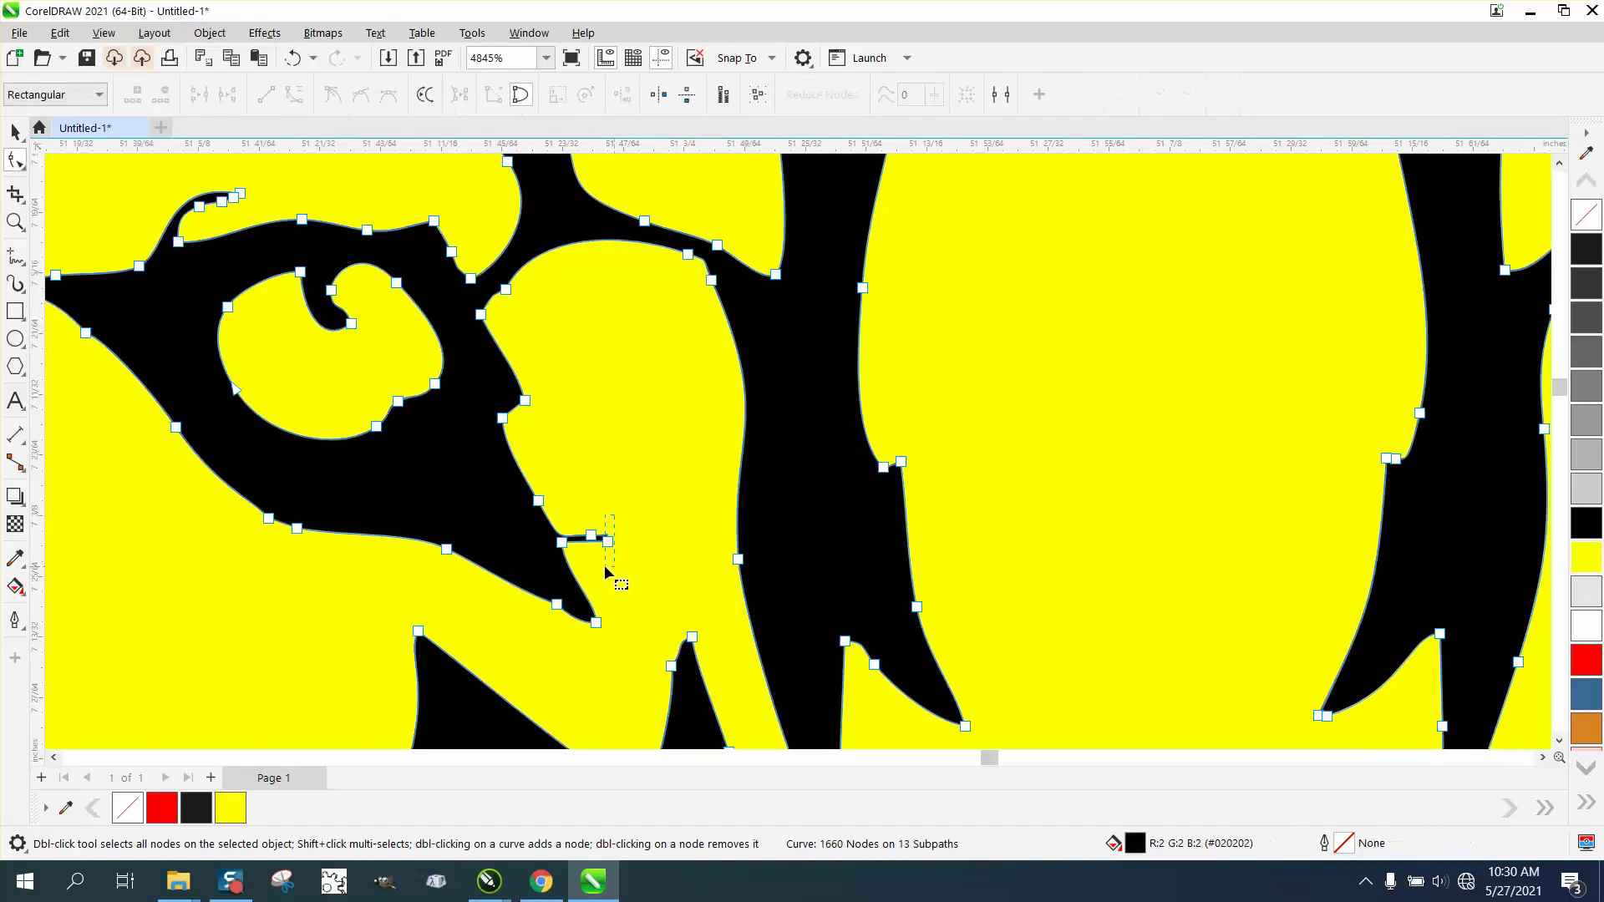
drag(589, 568, 545, 578)
key(Delete)
Step: Convert the remaining segment there to a straight line and zoom back out
right_click(577, 549)
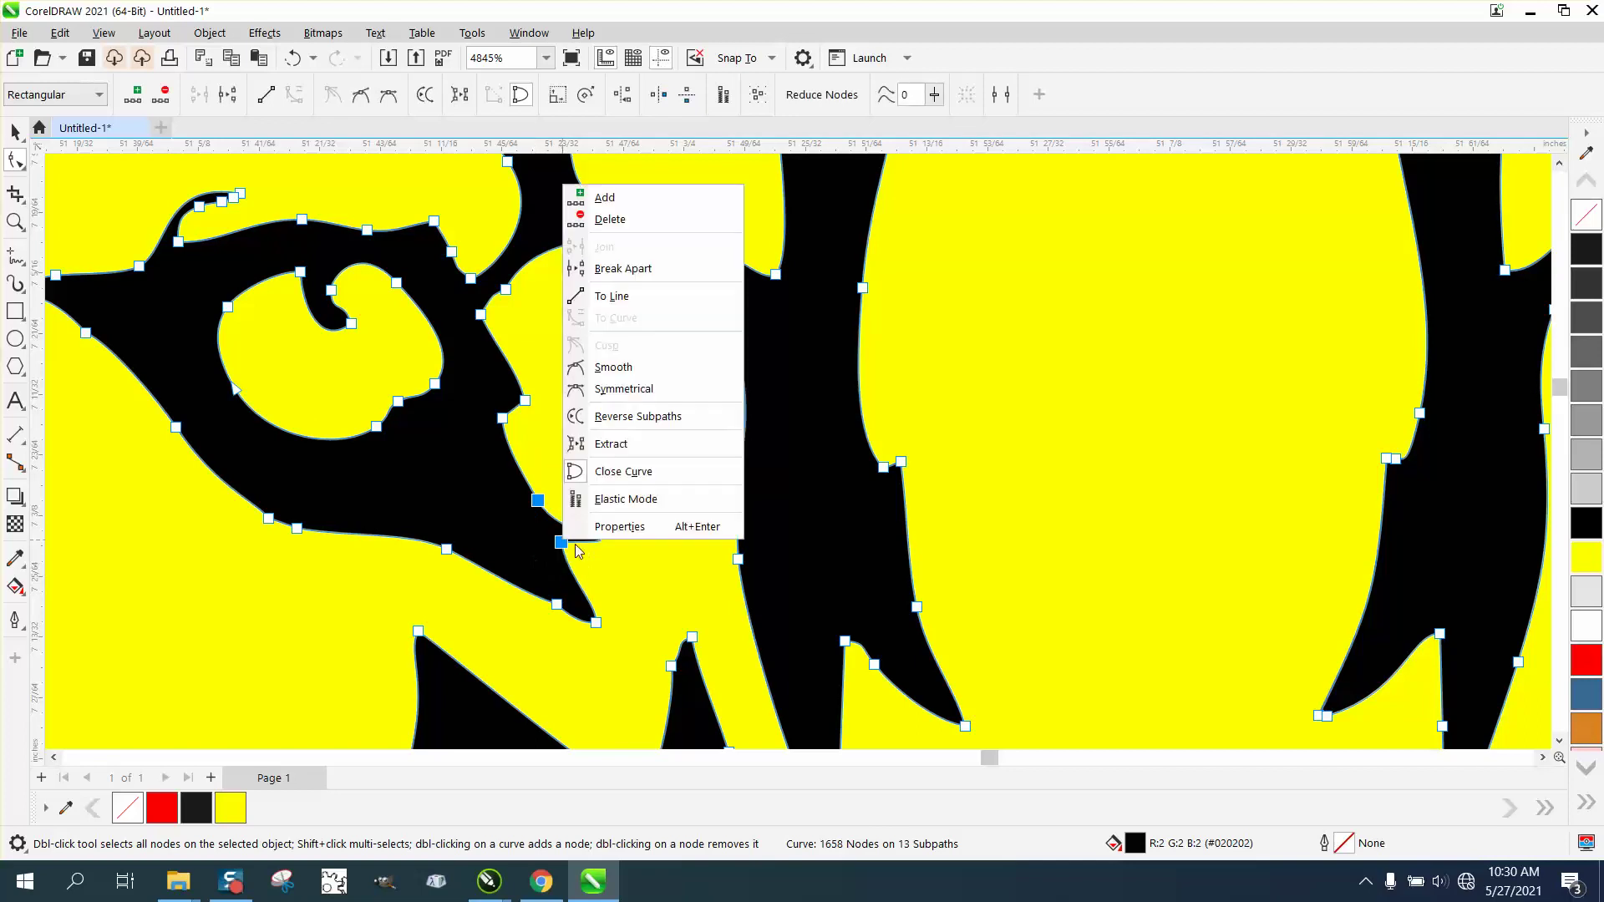
click(640, 298)
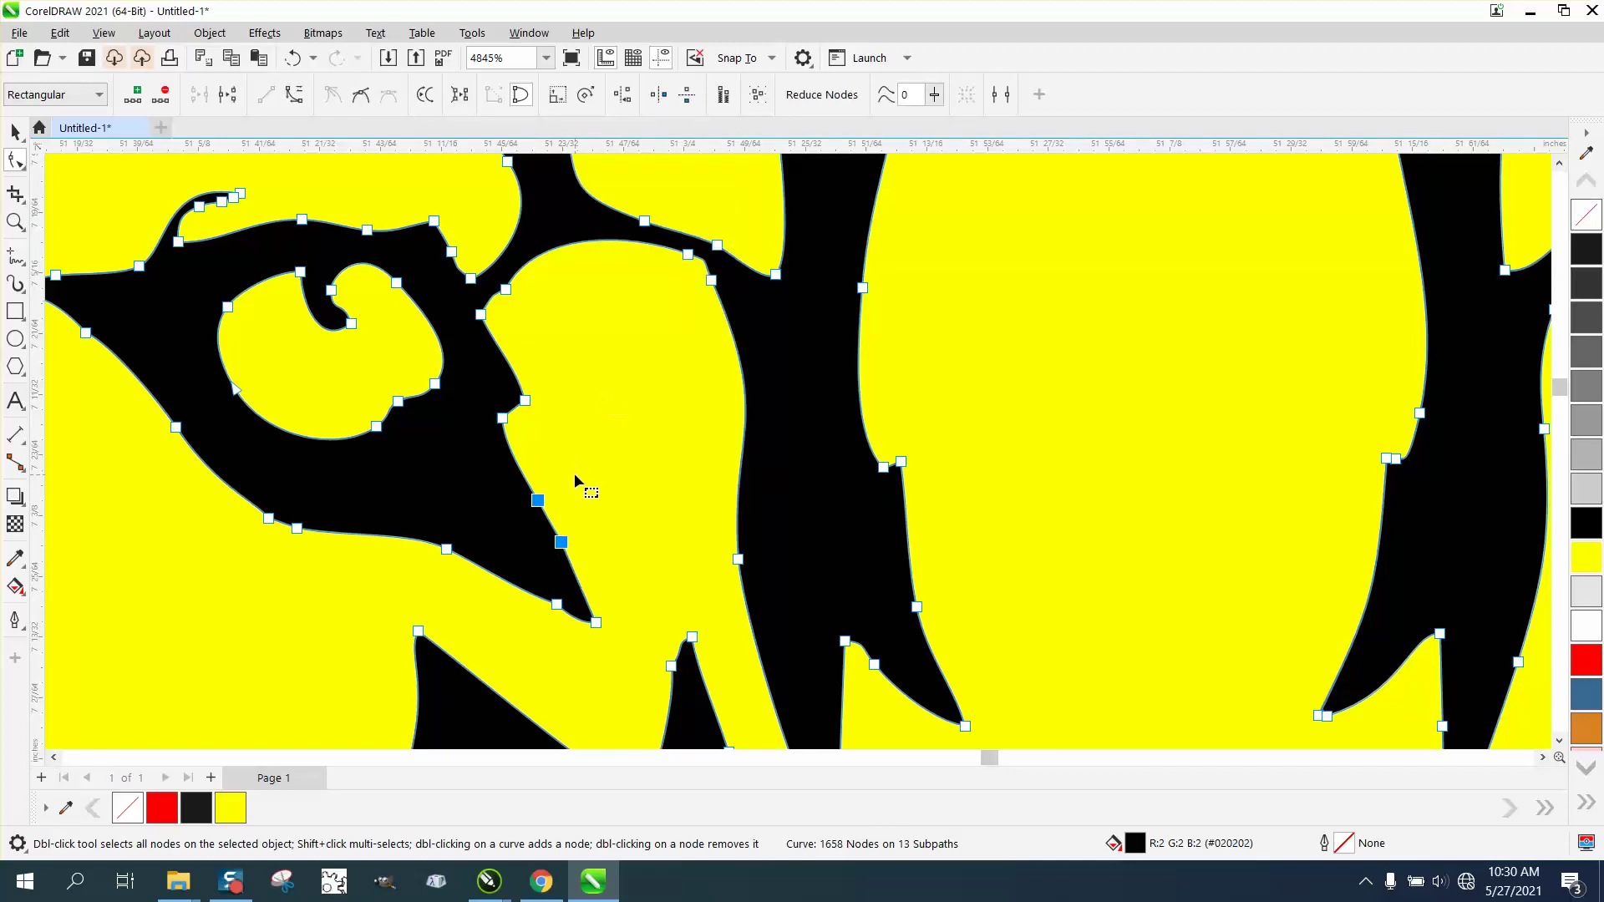
scroll(574, 473, down, 2)
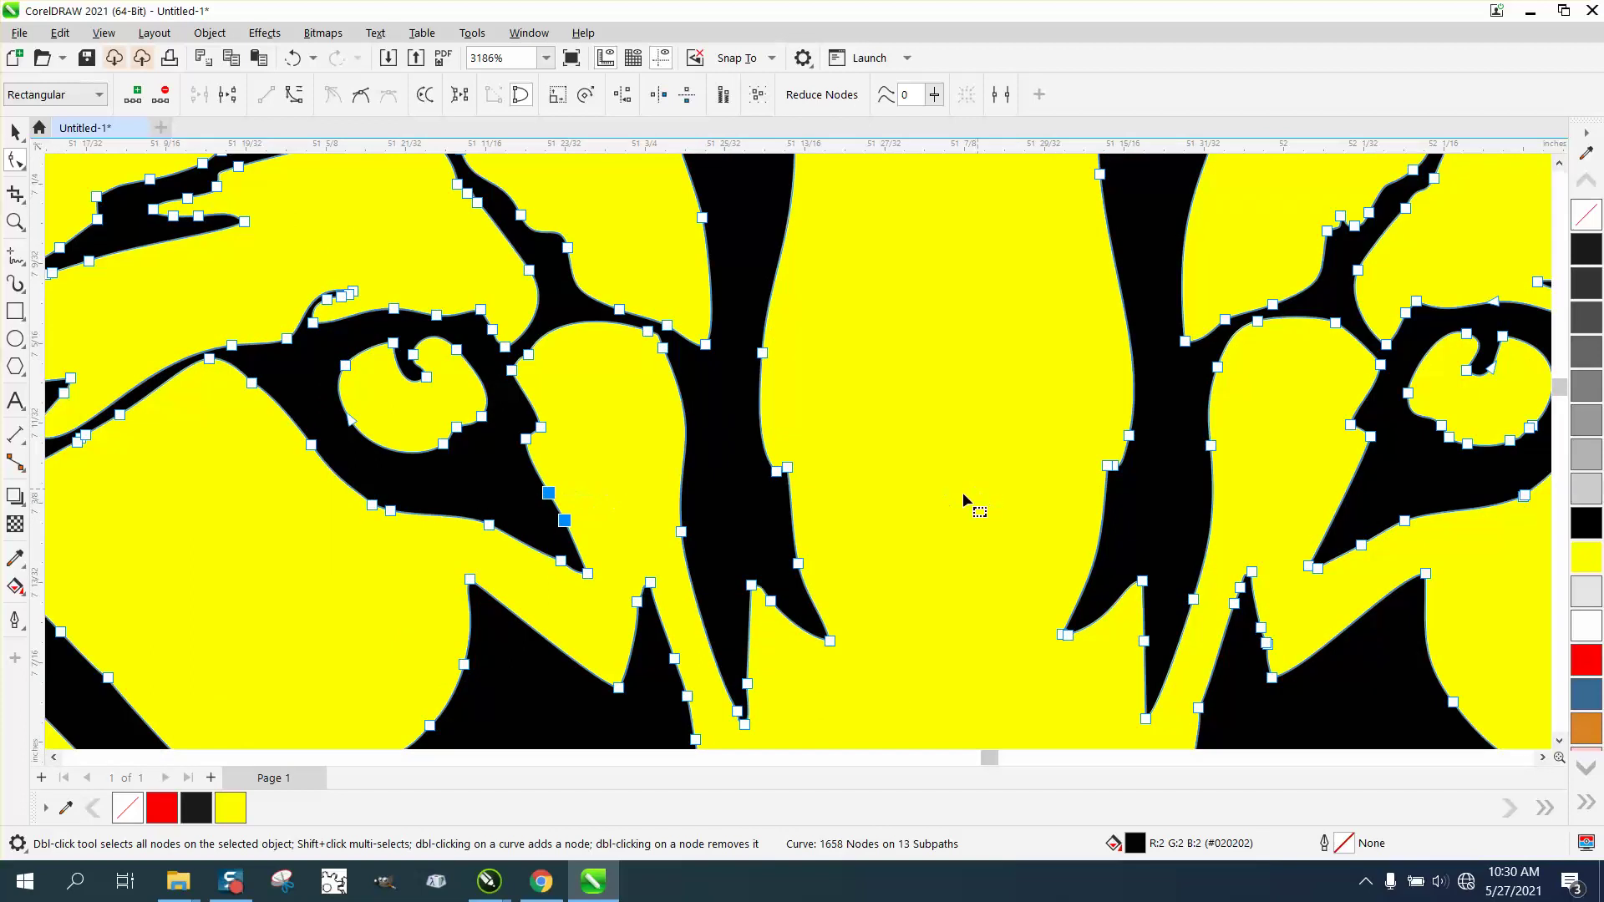
scroll(890, 494, down, 2)
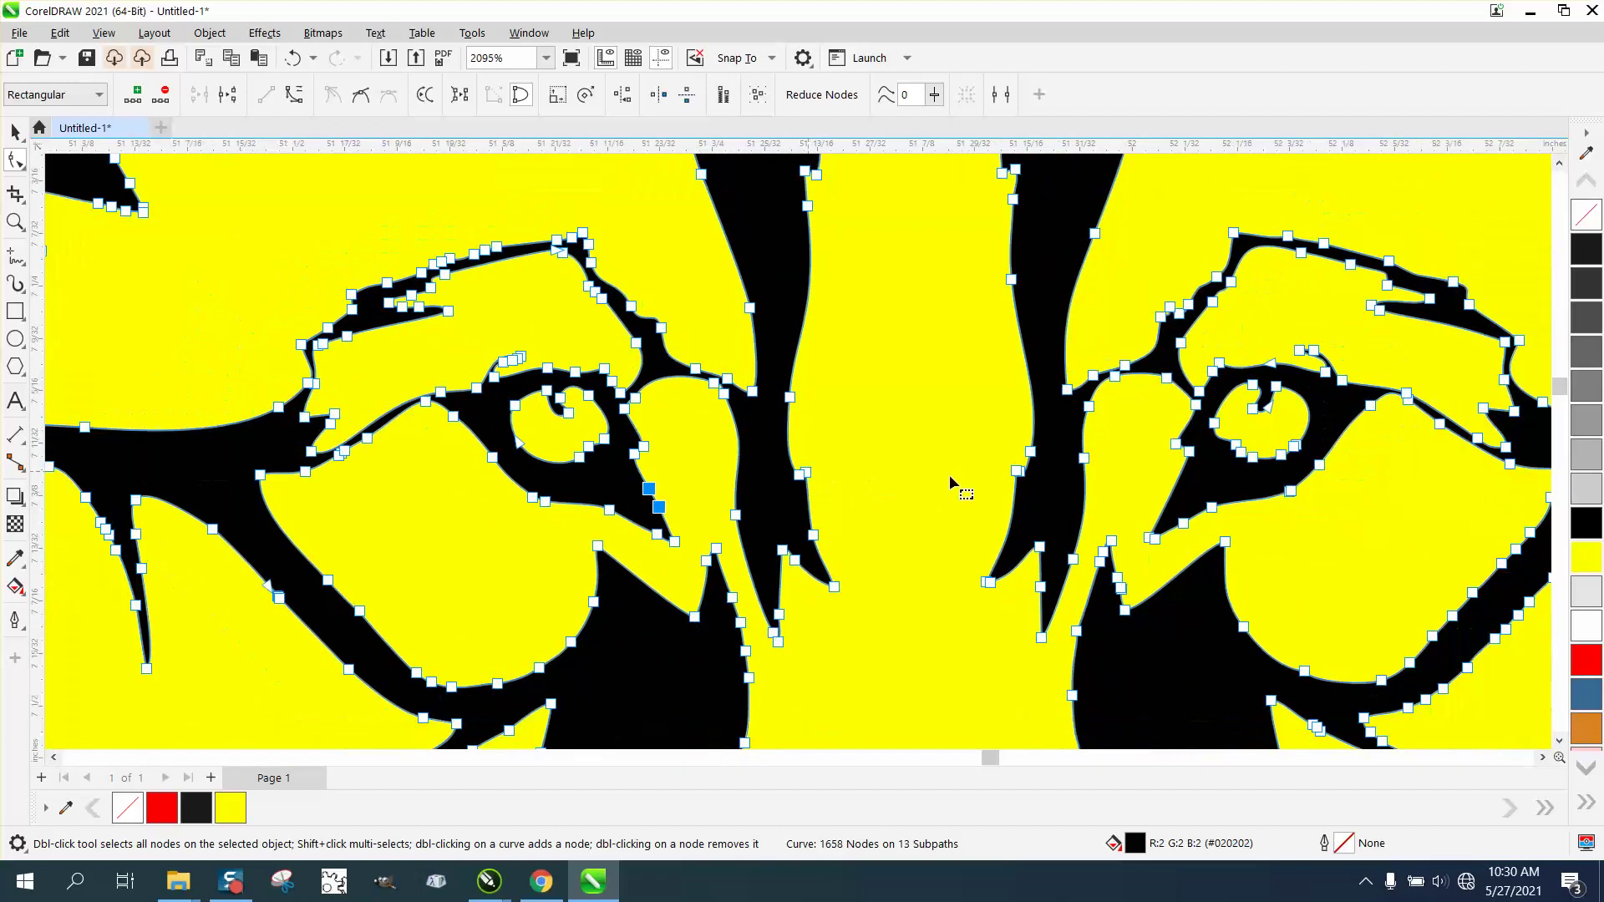
Step: Zoom onto the wolf's right eye and delete three redundant nodes around the pupil
click(15, 222)
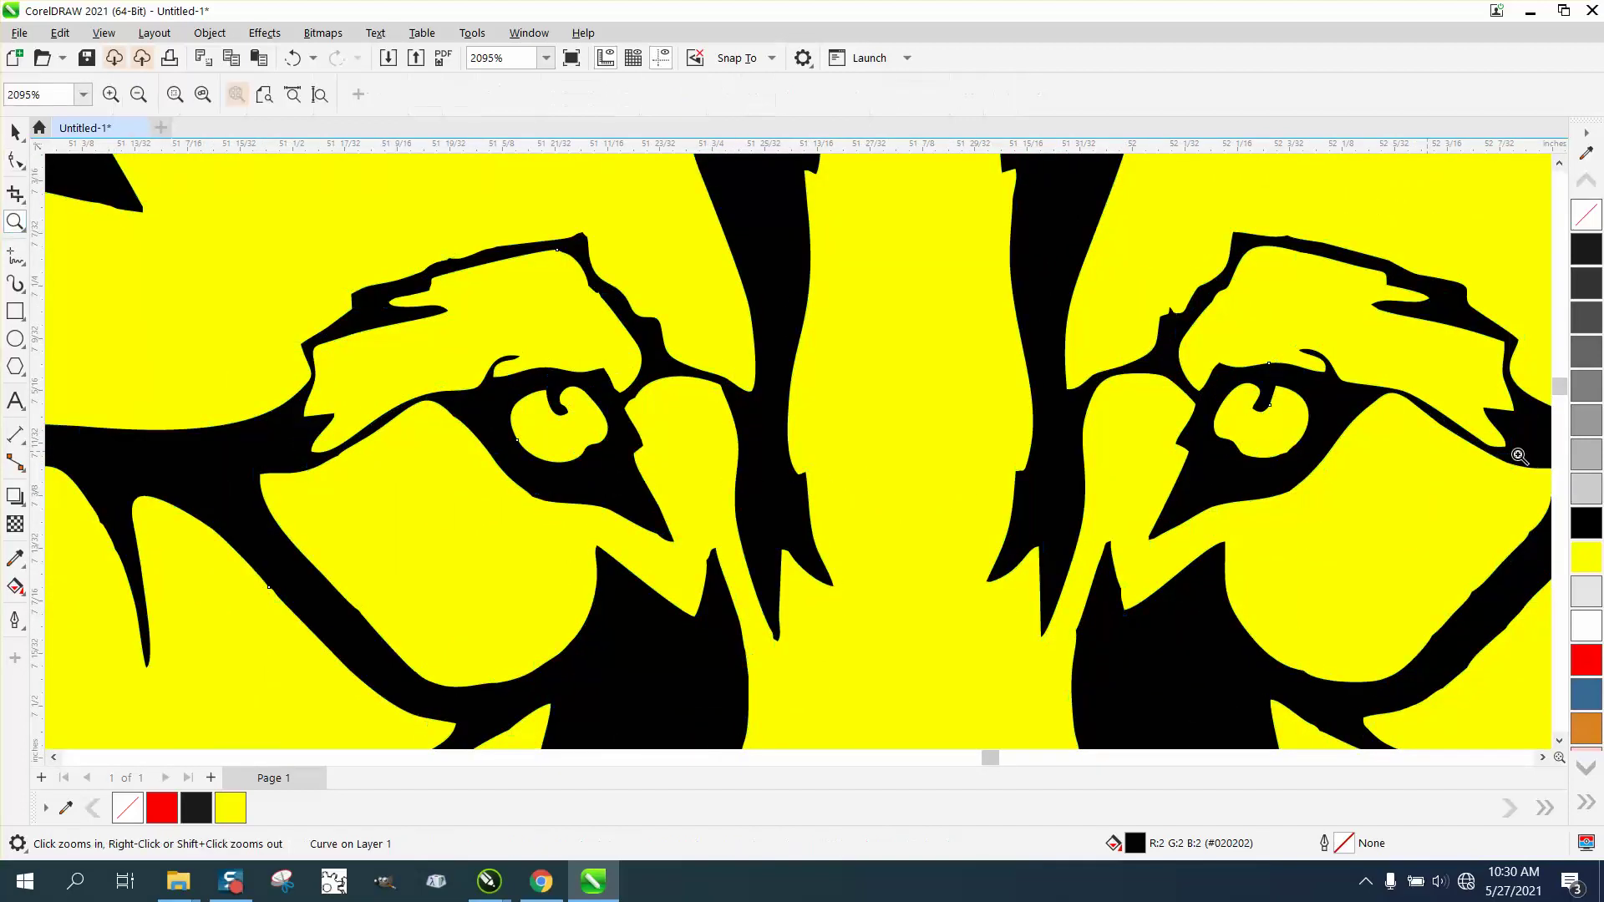
drag(1204, 381, 1396, 499)
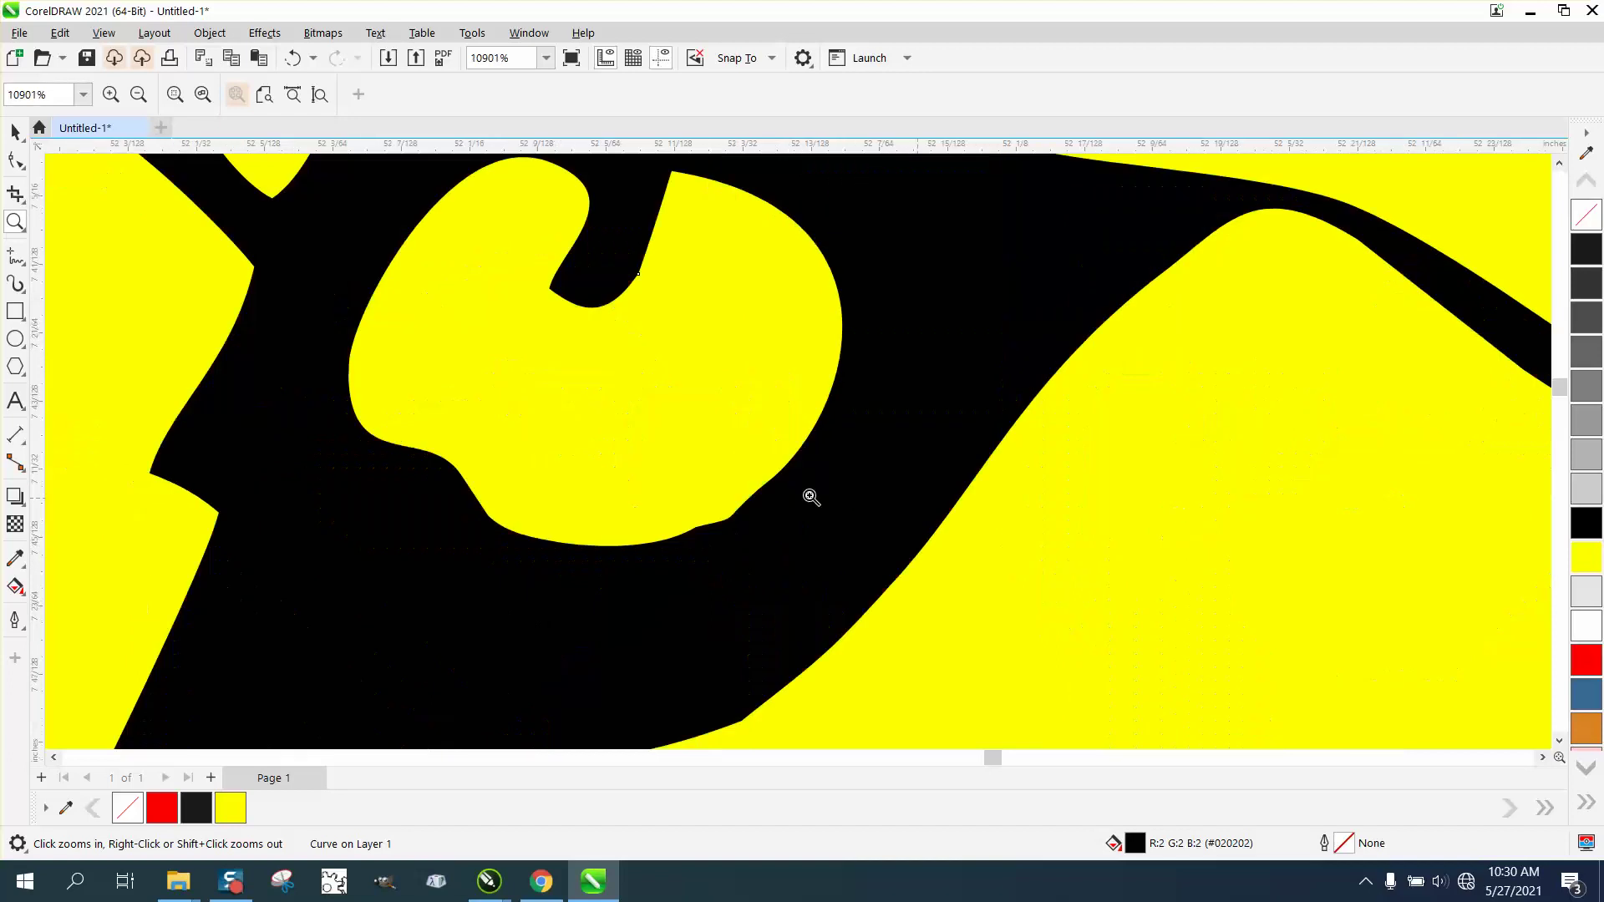
click(15, 160)
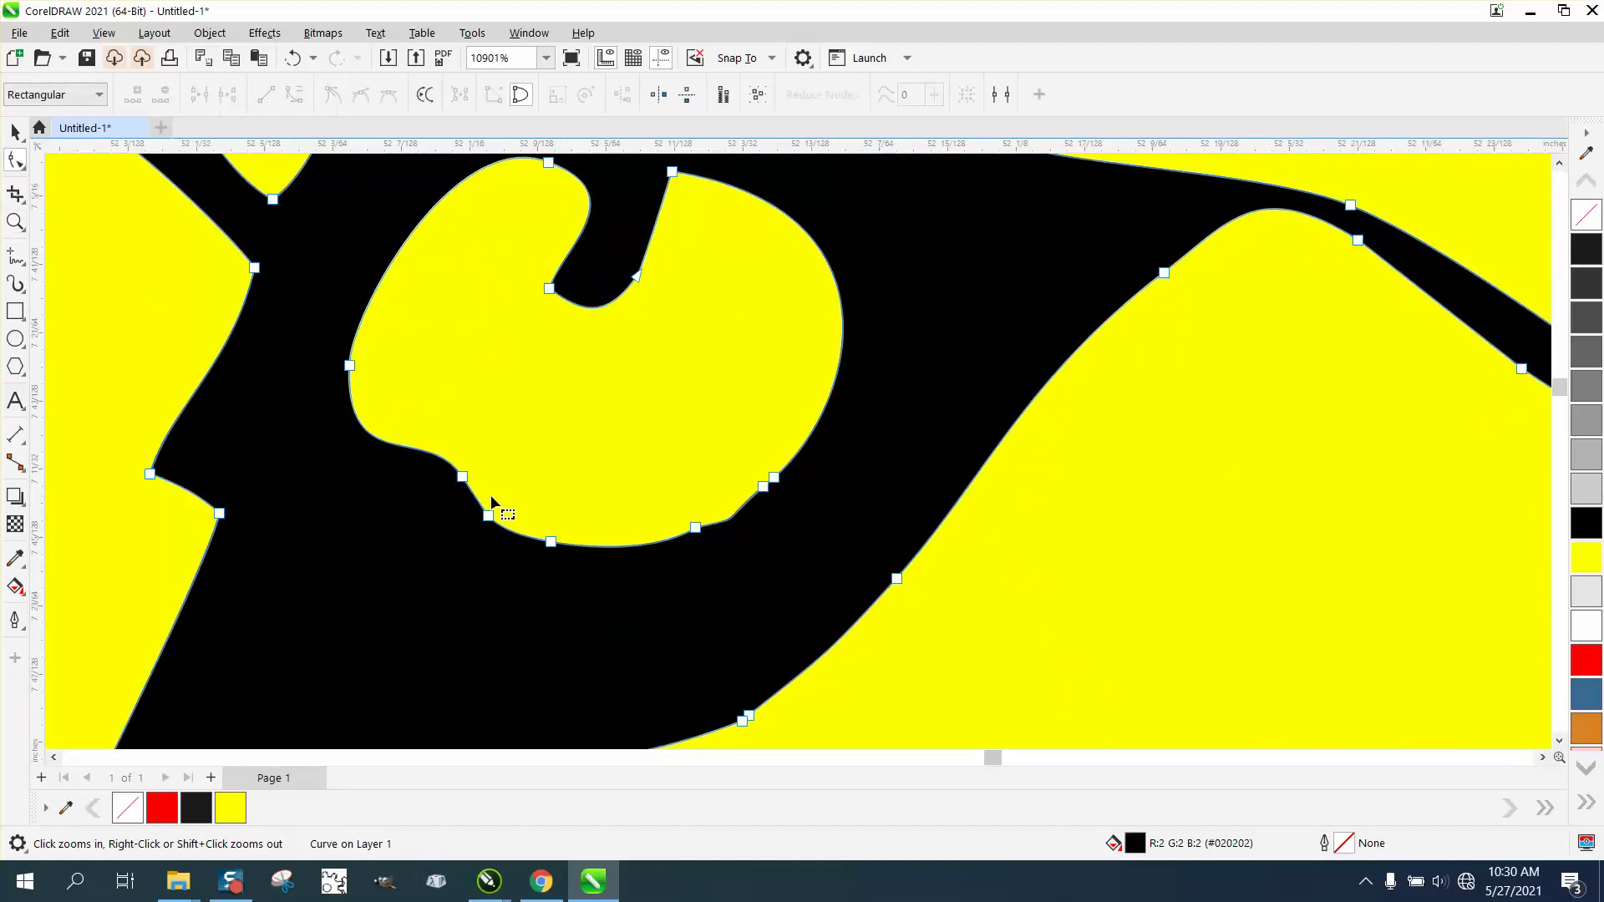
click(759, 489)
key(Delete)
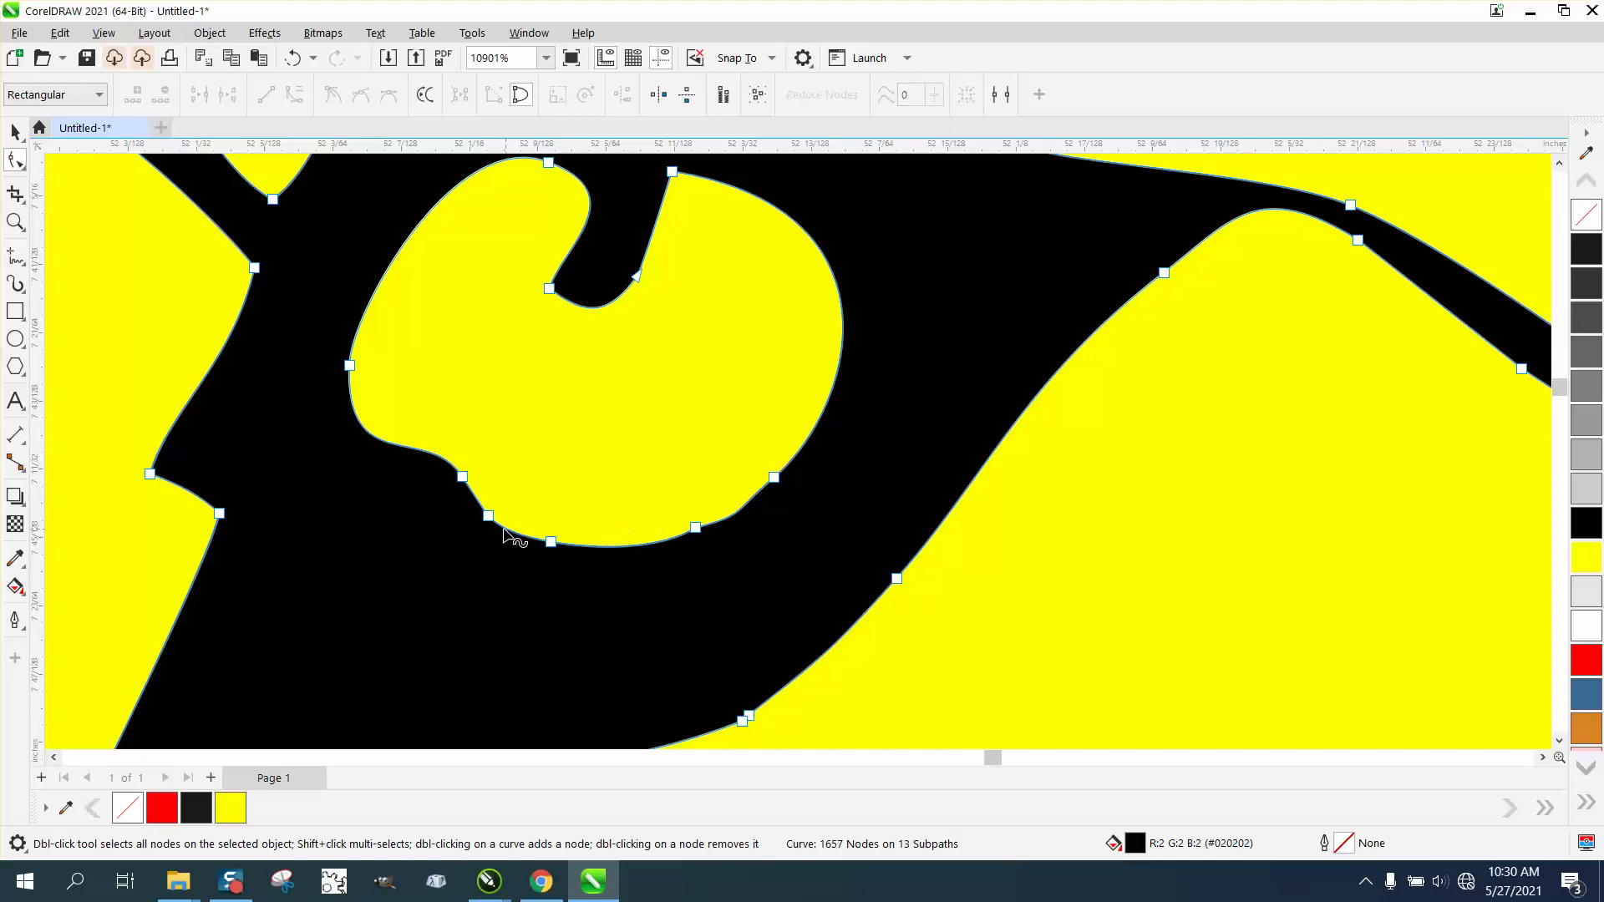
click(552, 542)
key(Delete)
click(696, 527)
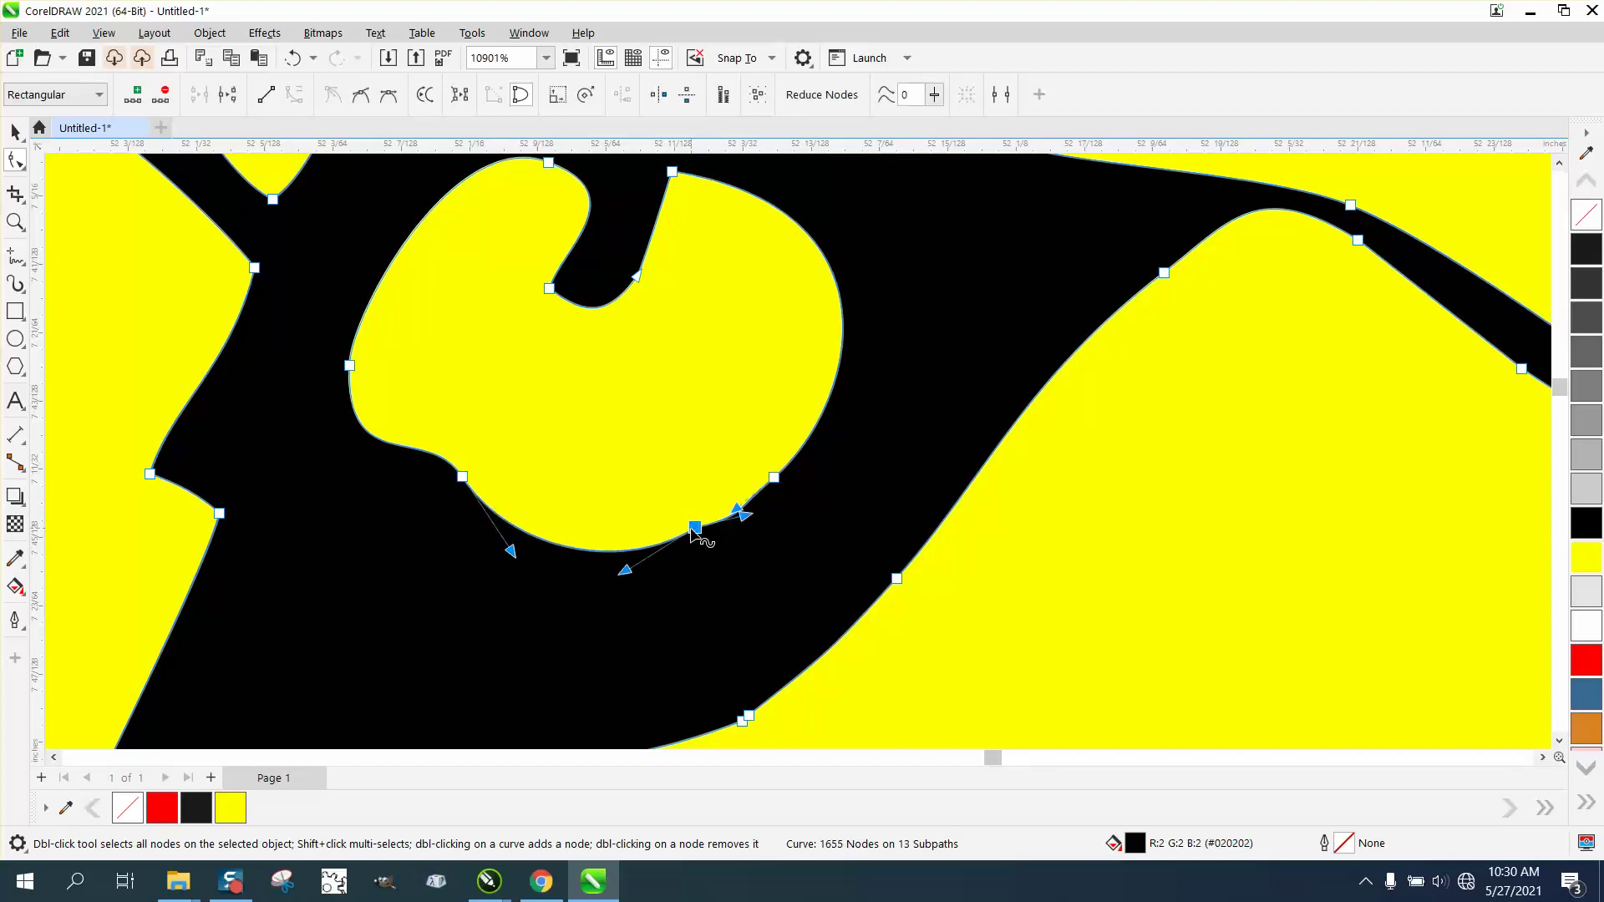
key(Delete)
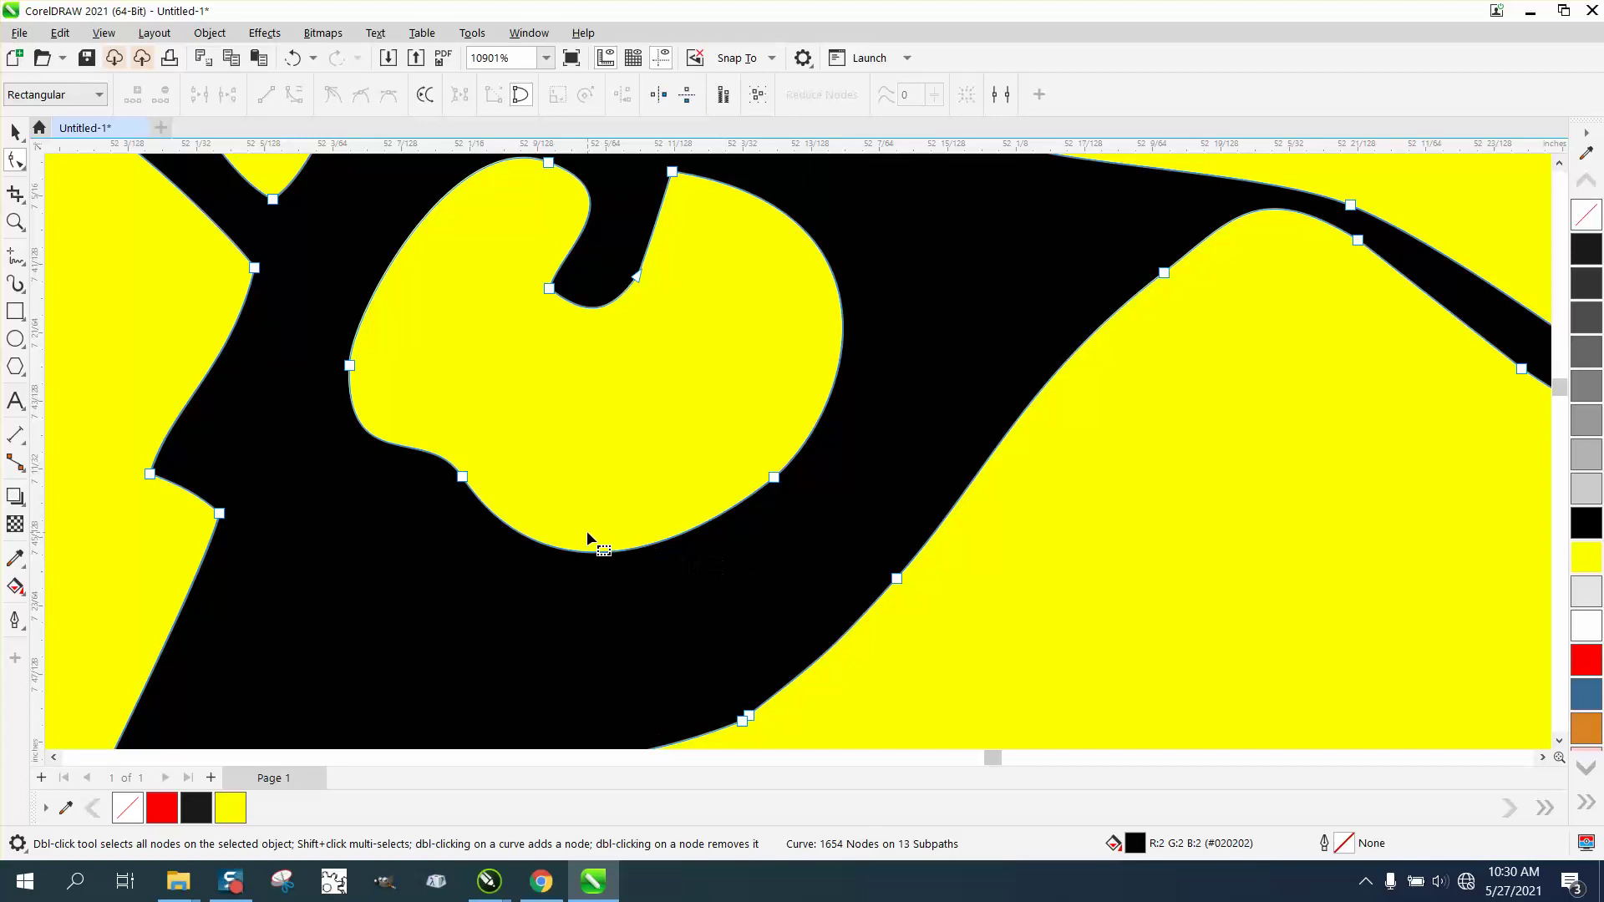
Step: Delete the doubled node on the eye's lower edge, leaving 1652 nodes, and zoom out
scroll(608, 543, down, 1)
scroll(623, 552, down, 1)
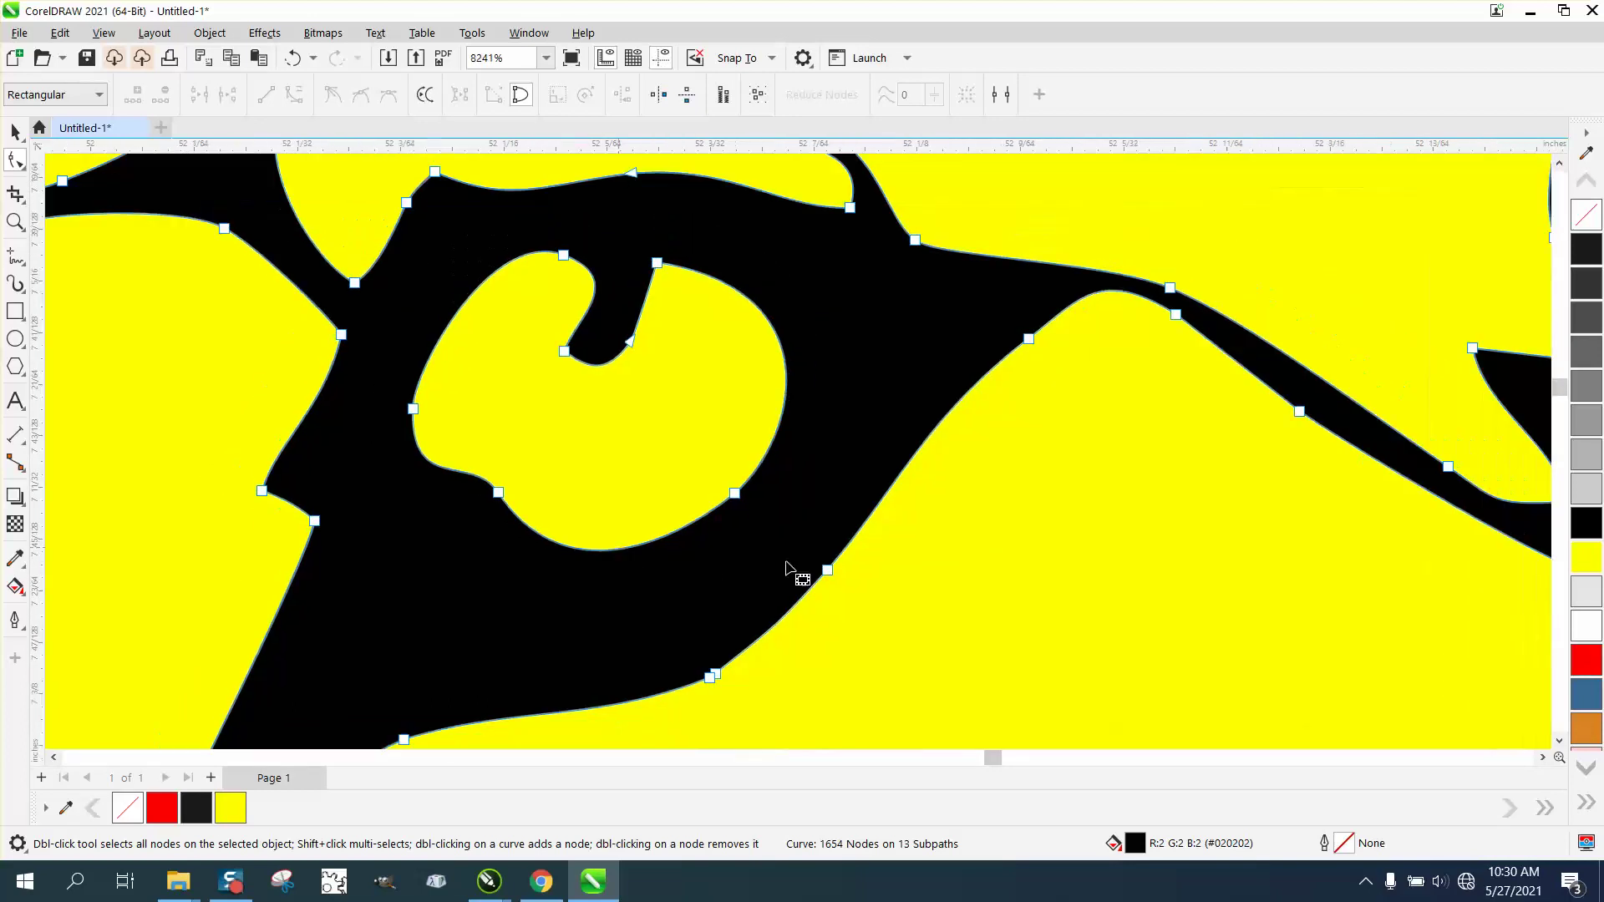
drag(748, 659, 682, 702)
key(Delete)
scroll(784, 660, down, 7)
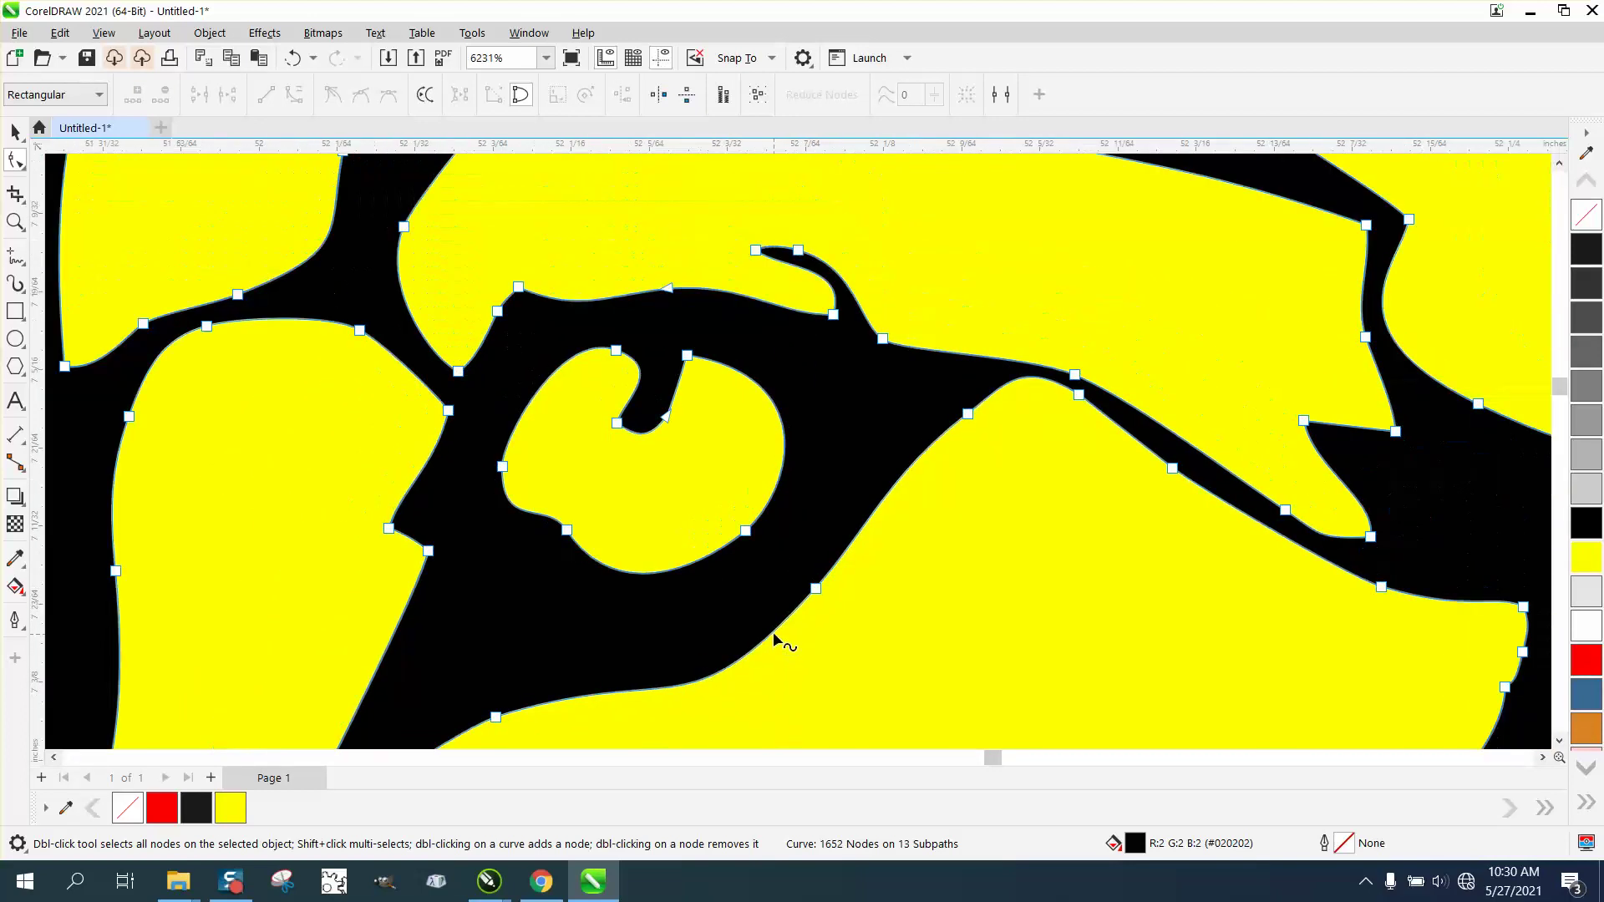
scroll(769, 625, down, 10)
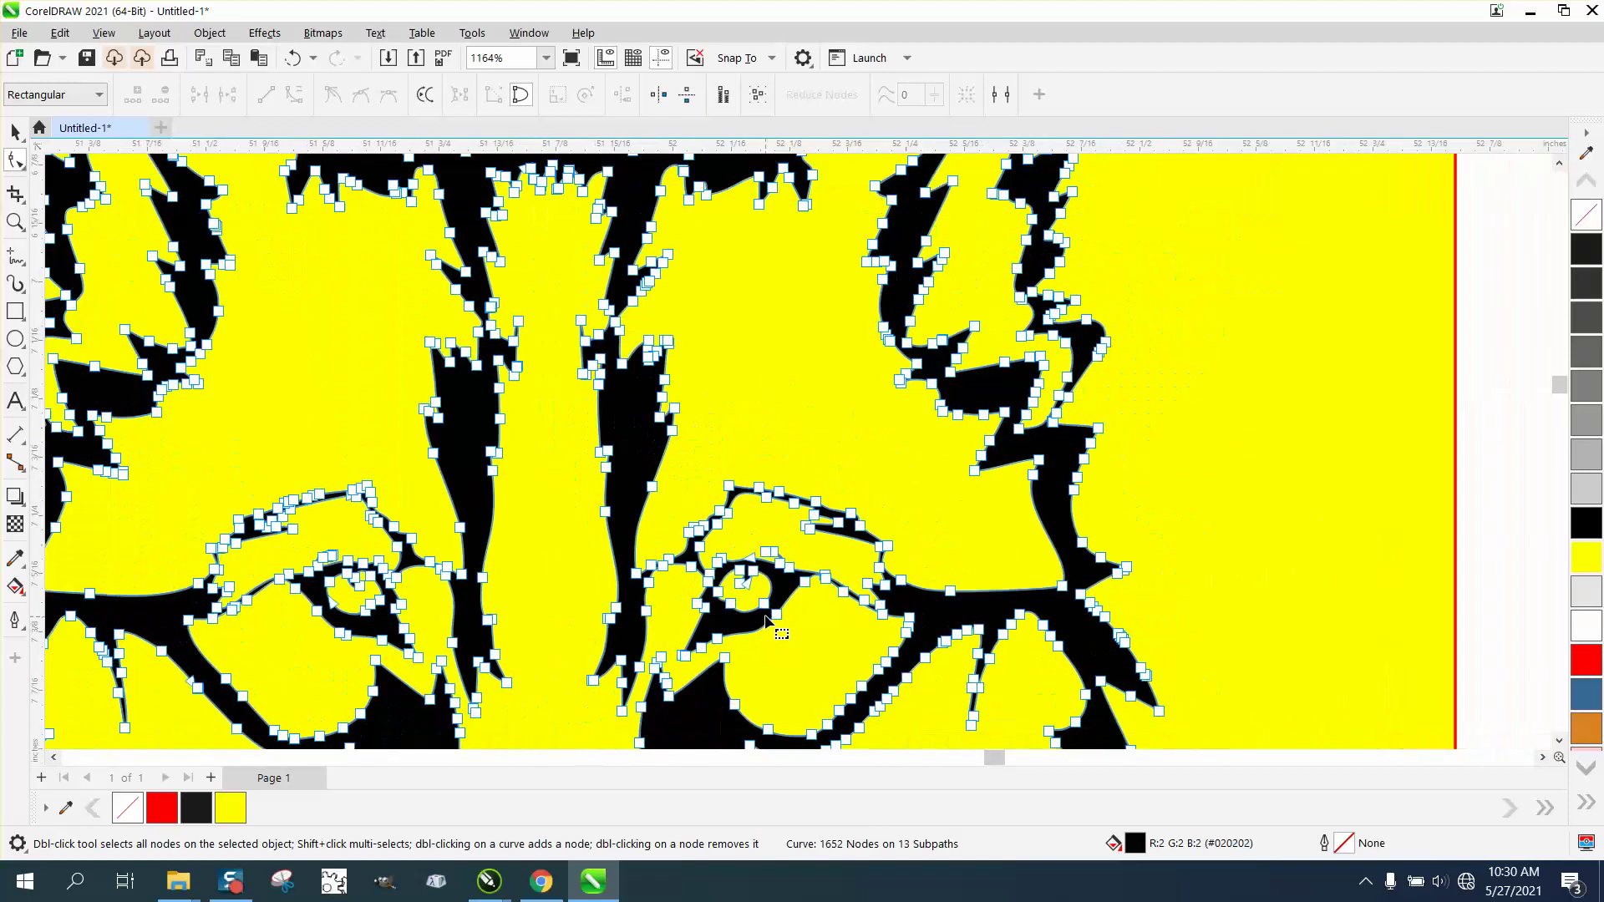
scroll(767, 618, down, 7)
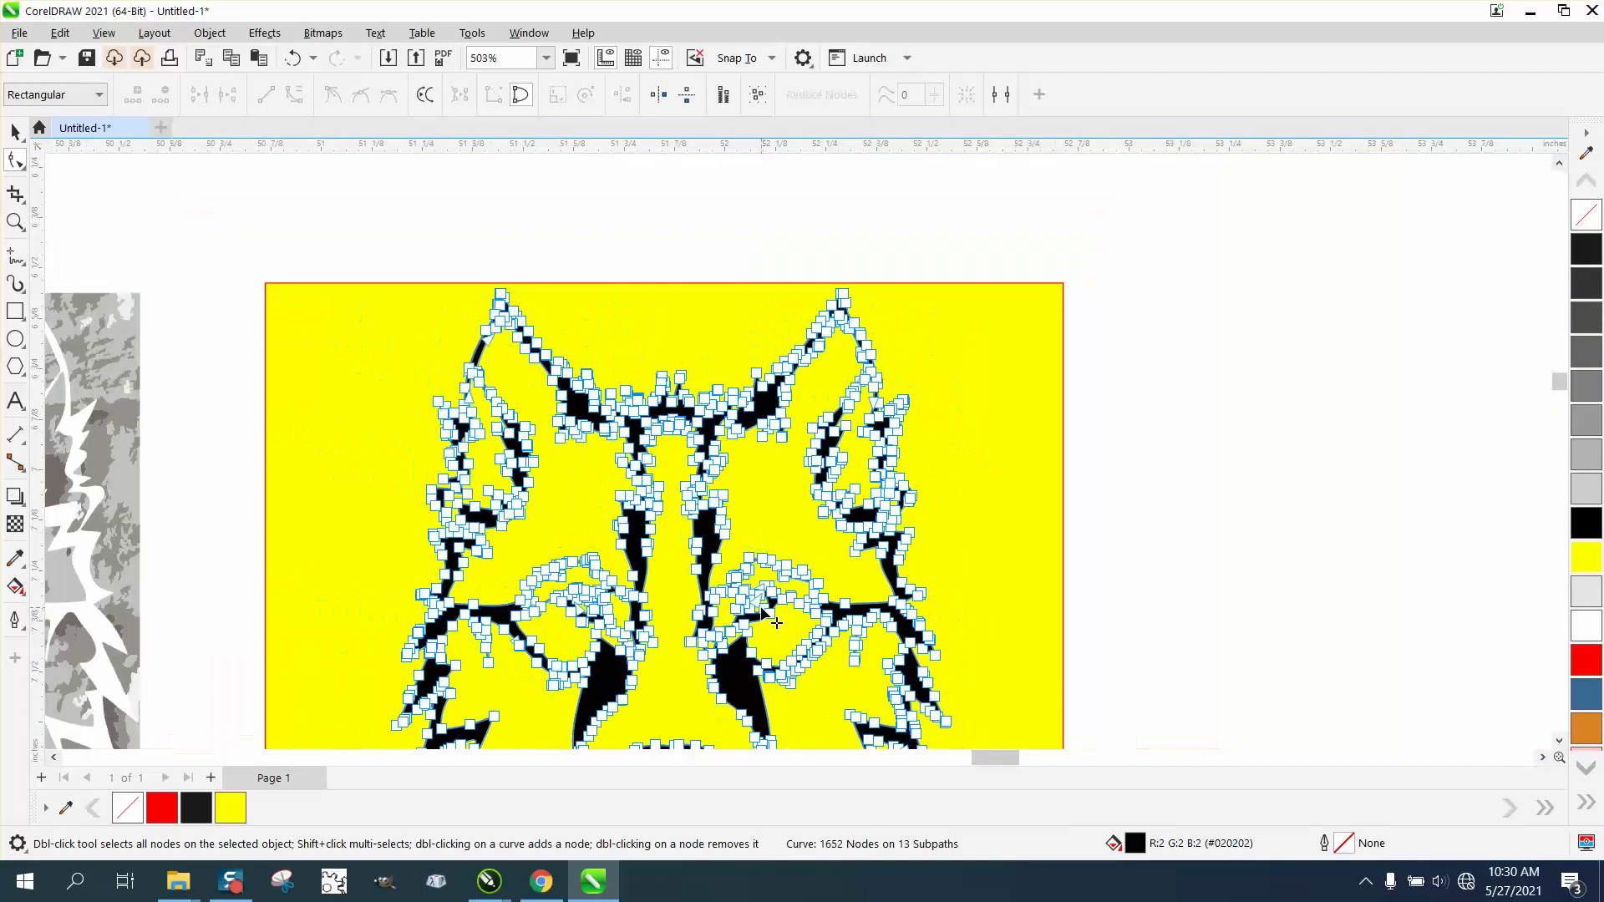
scroll(747, 595, down, 1)
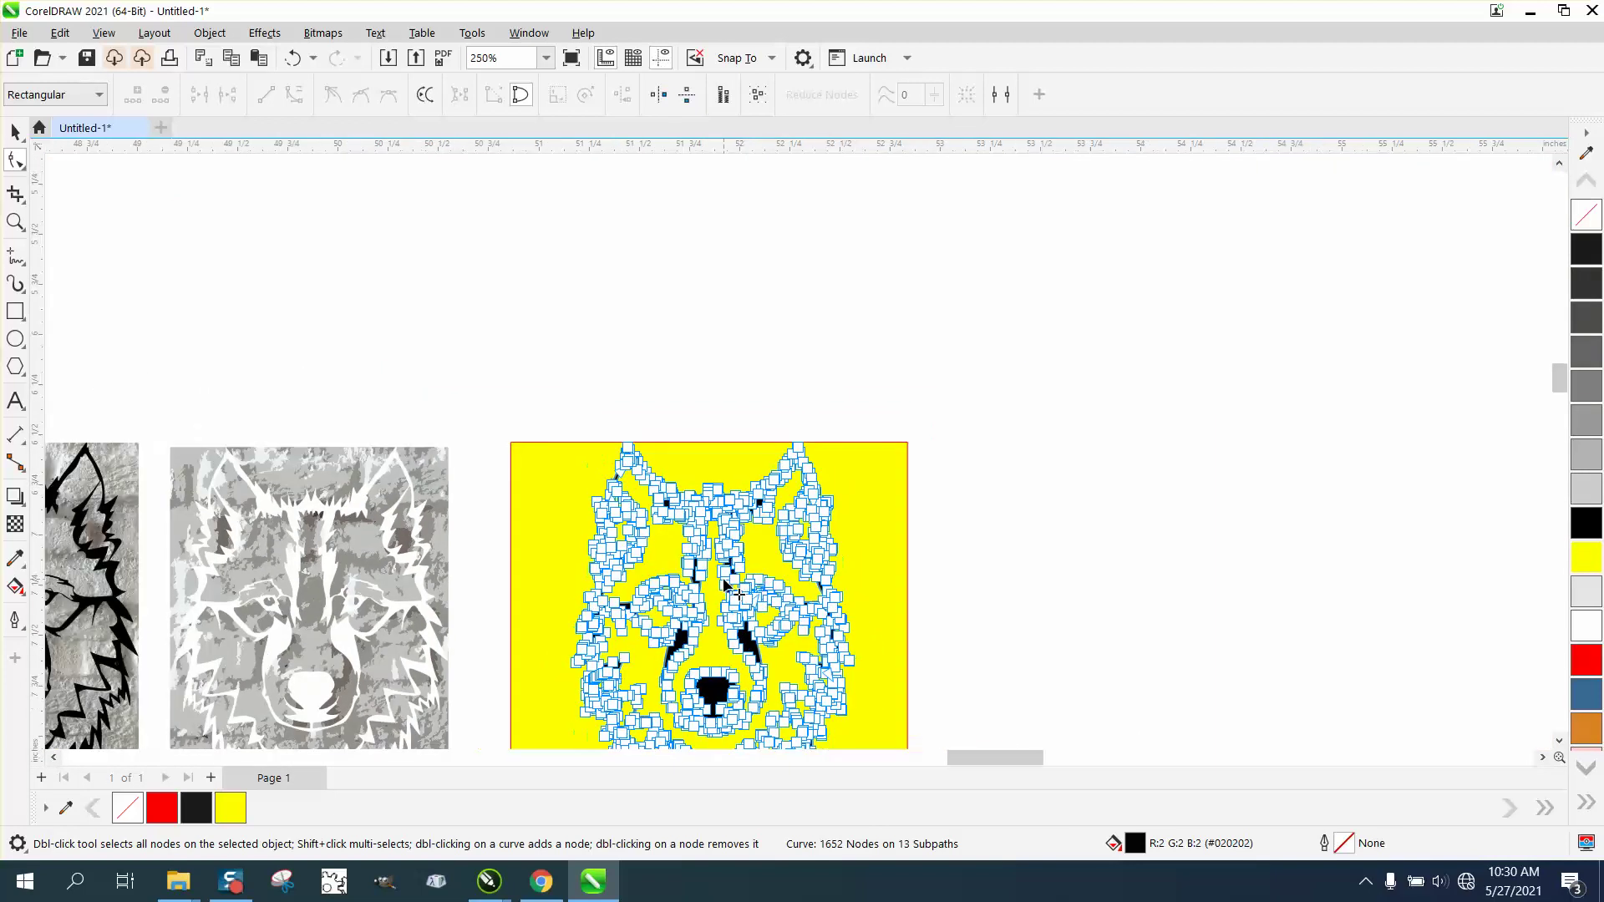
scroll(641, 535, down, 1)
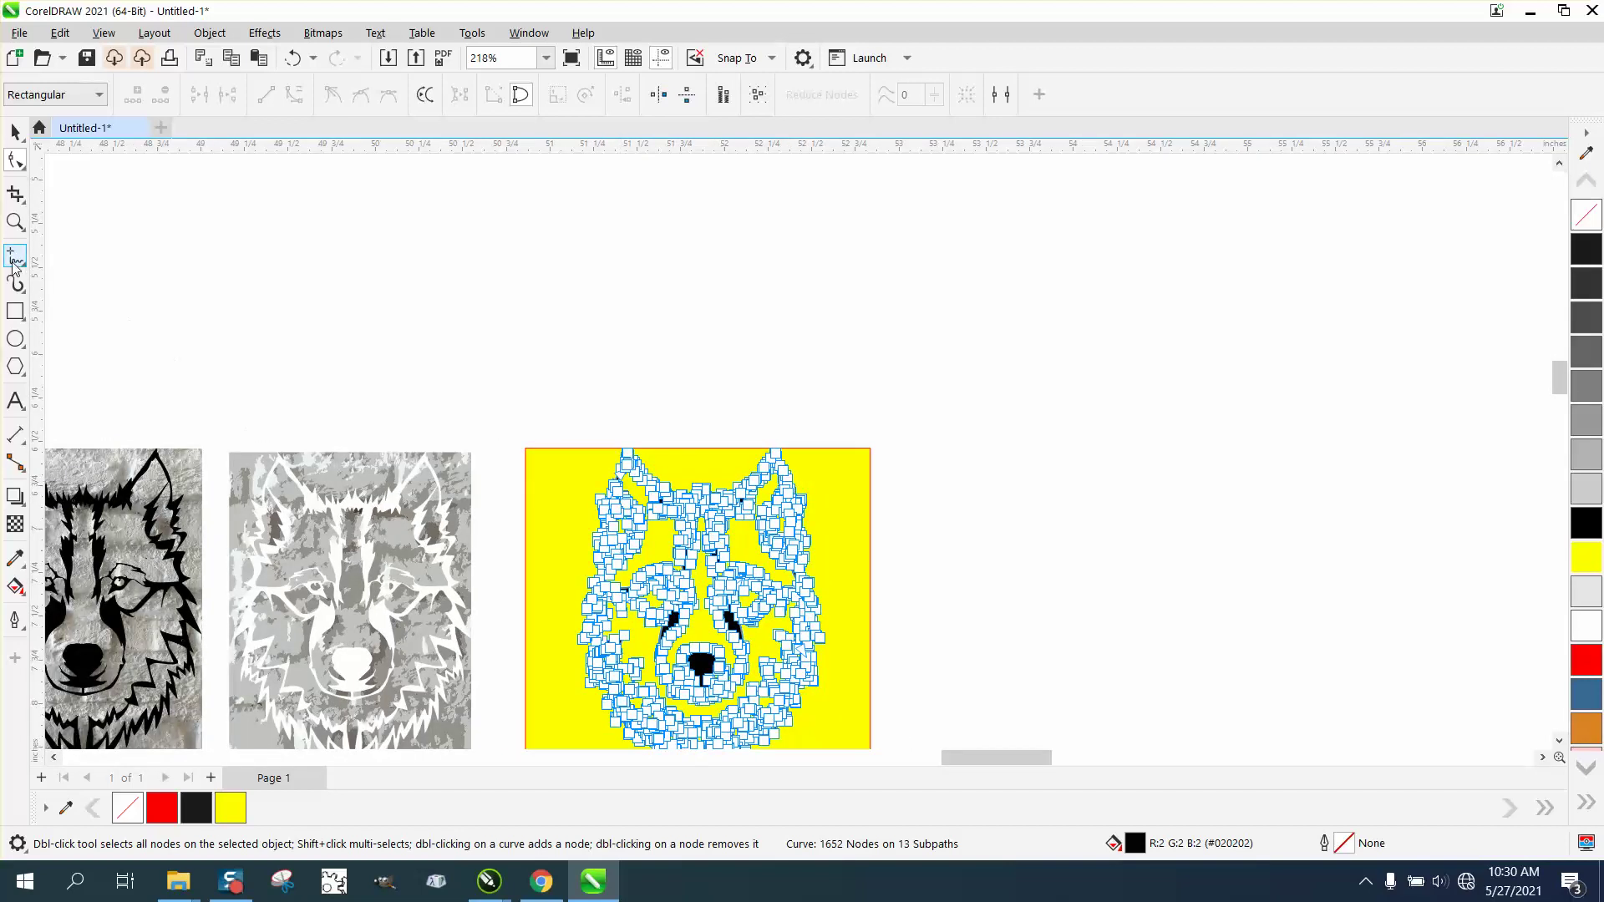
Step: Zoom into the left ear's inner line and delete a stray edge node and the fork's node cluster
click(15, 221)
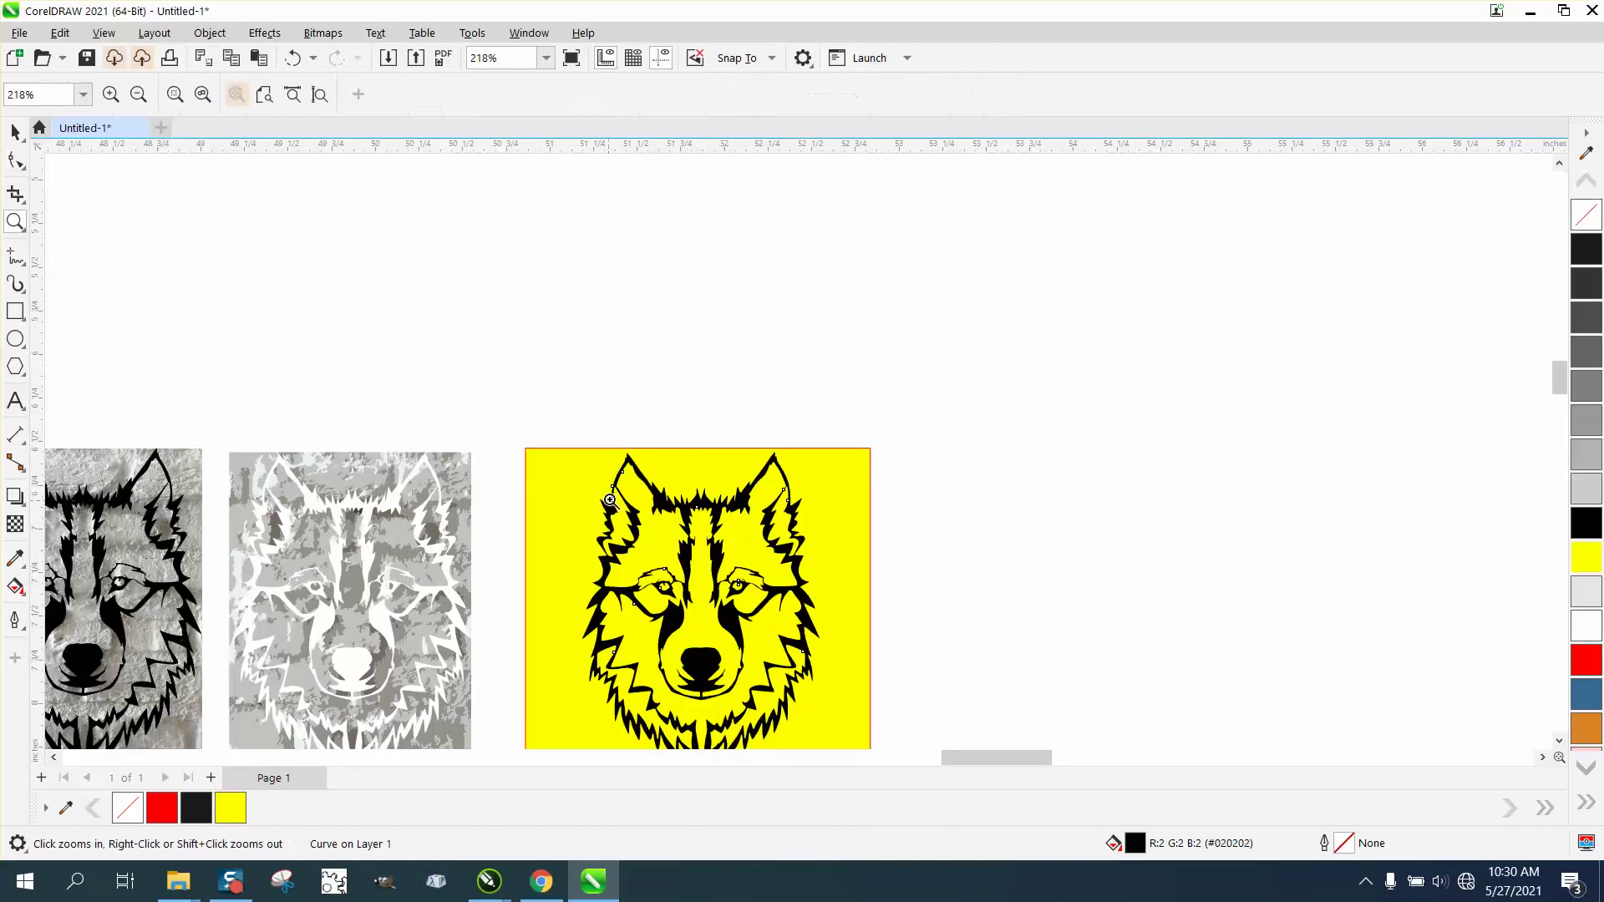
drag(610, 499, 855, 549)
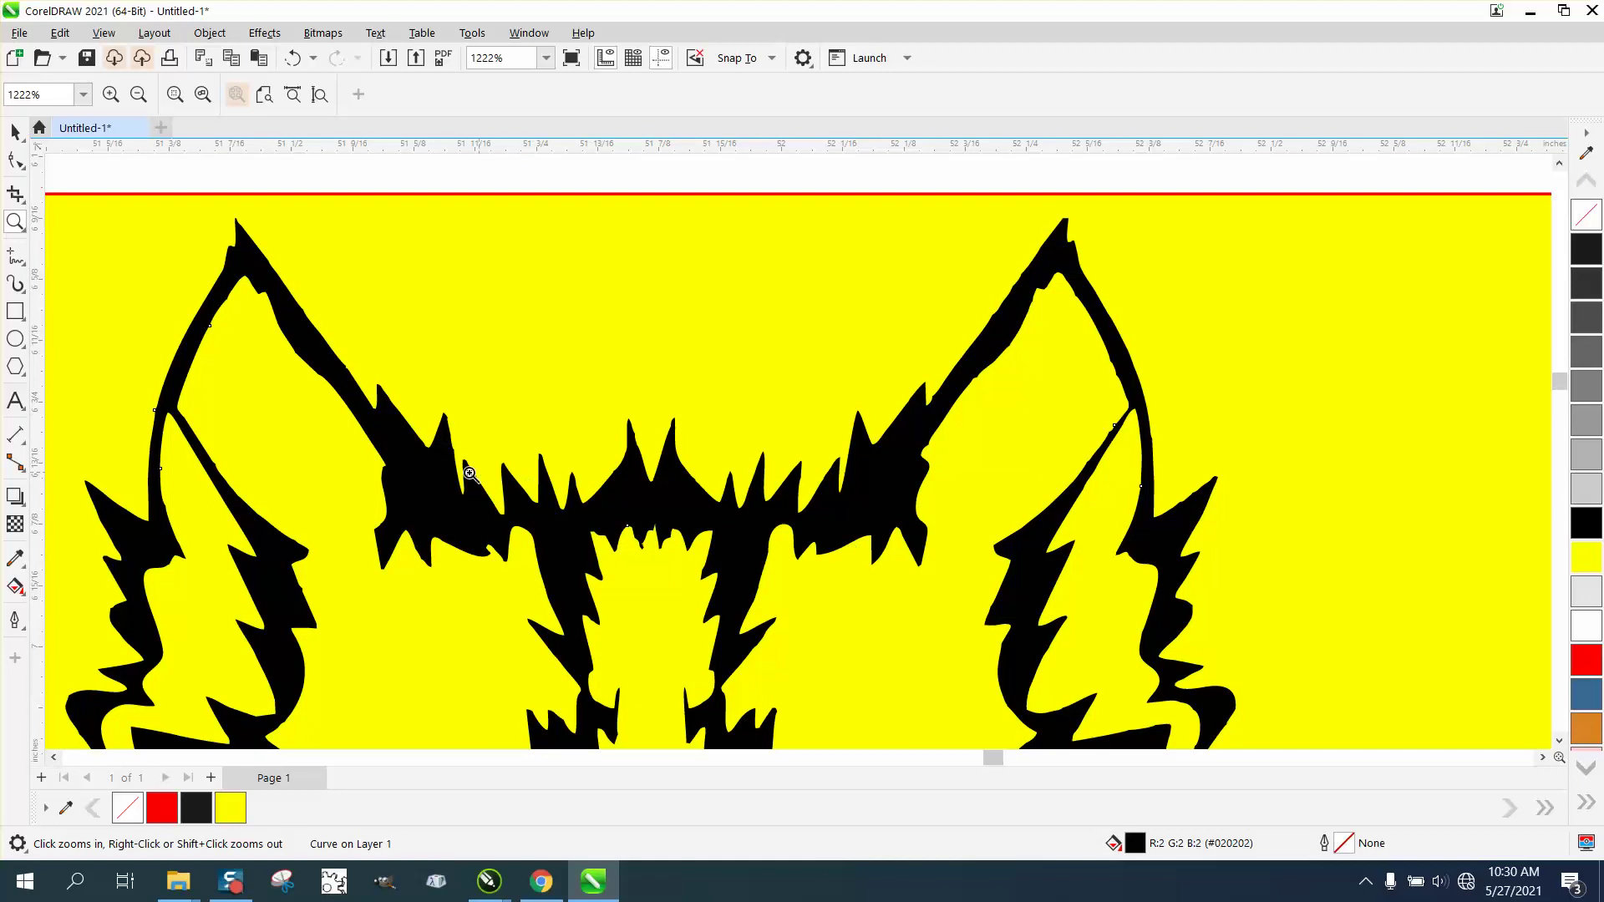
drag(128, 384, 288, 473)
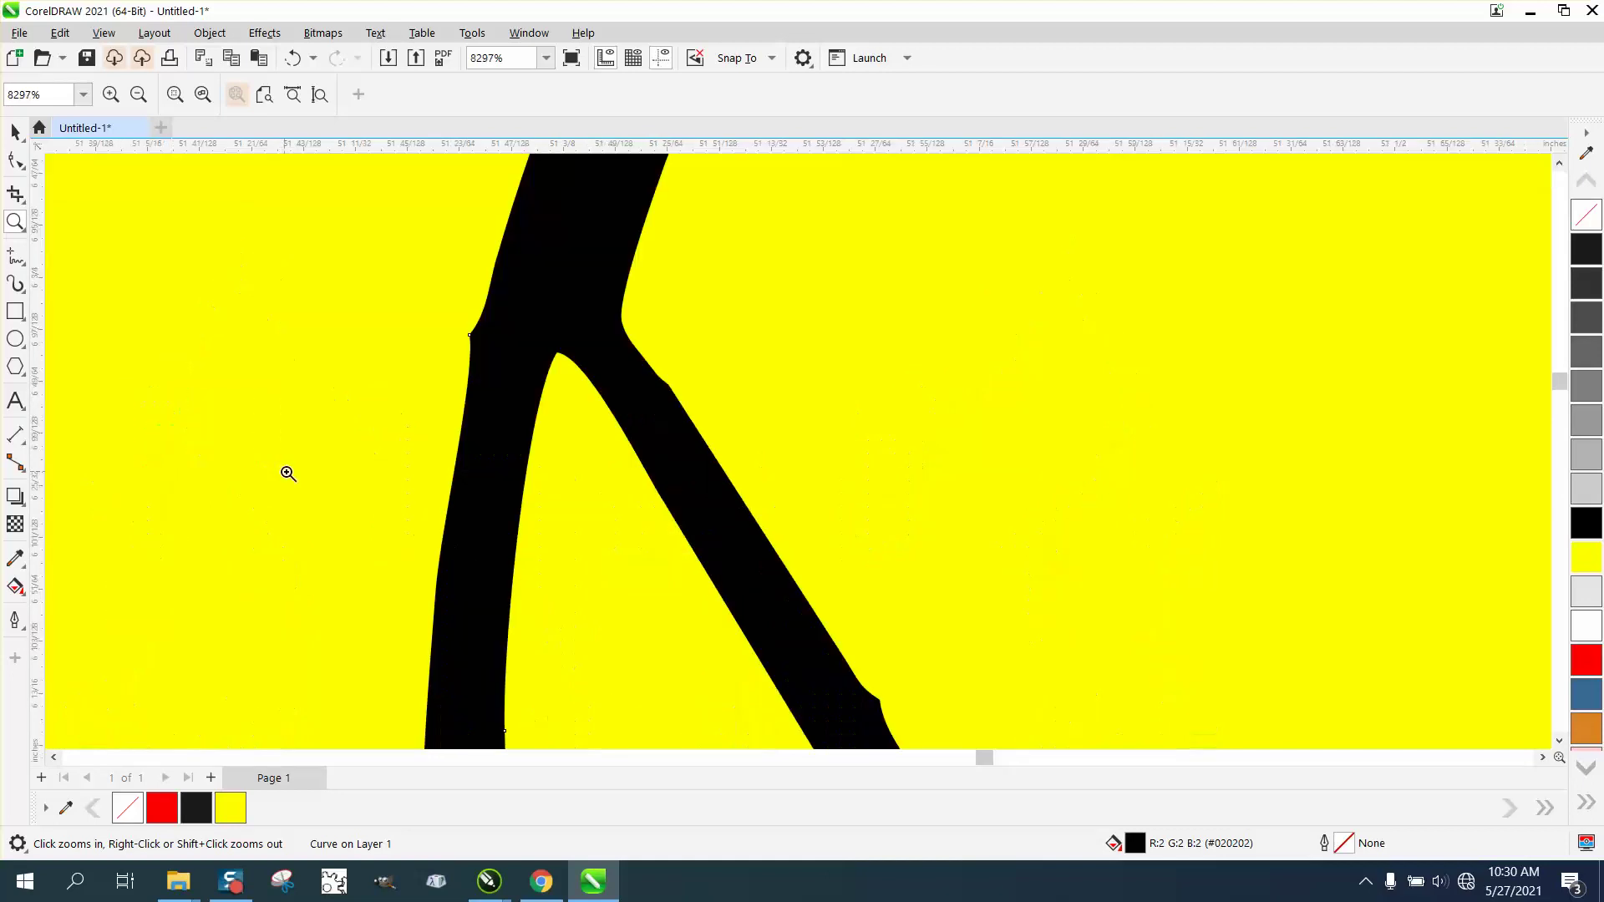
click(15, 159)
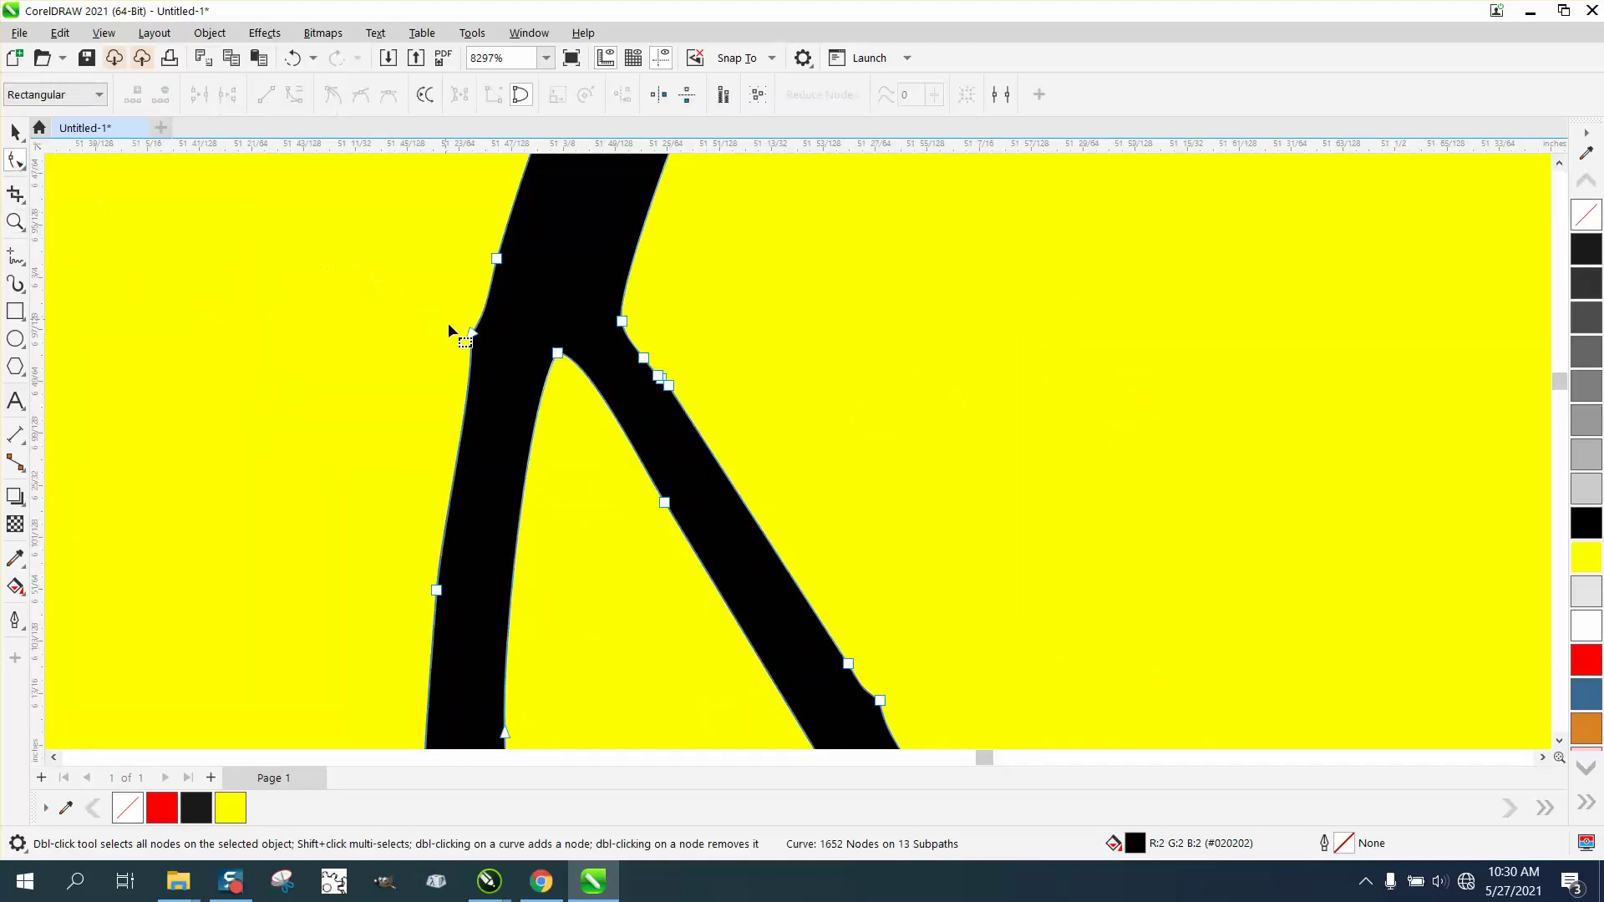
drag(448, 323, 503, 362)
key(Delete)
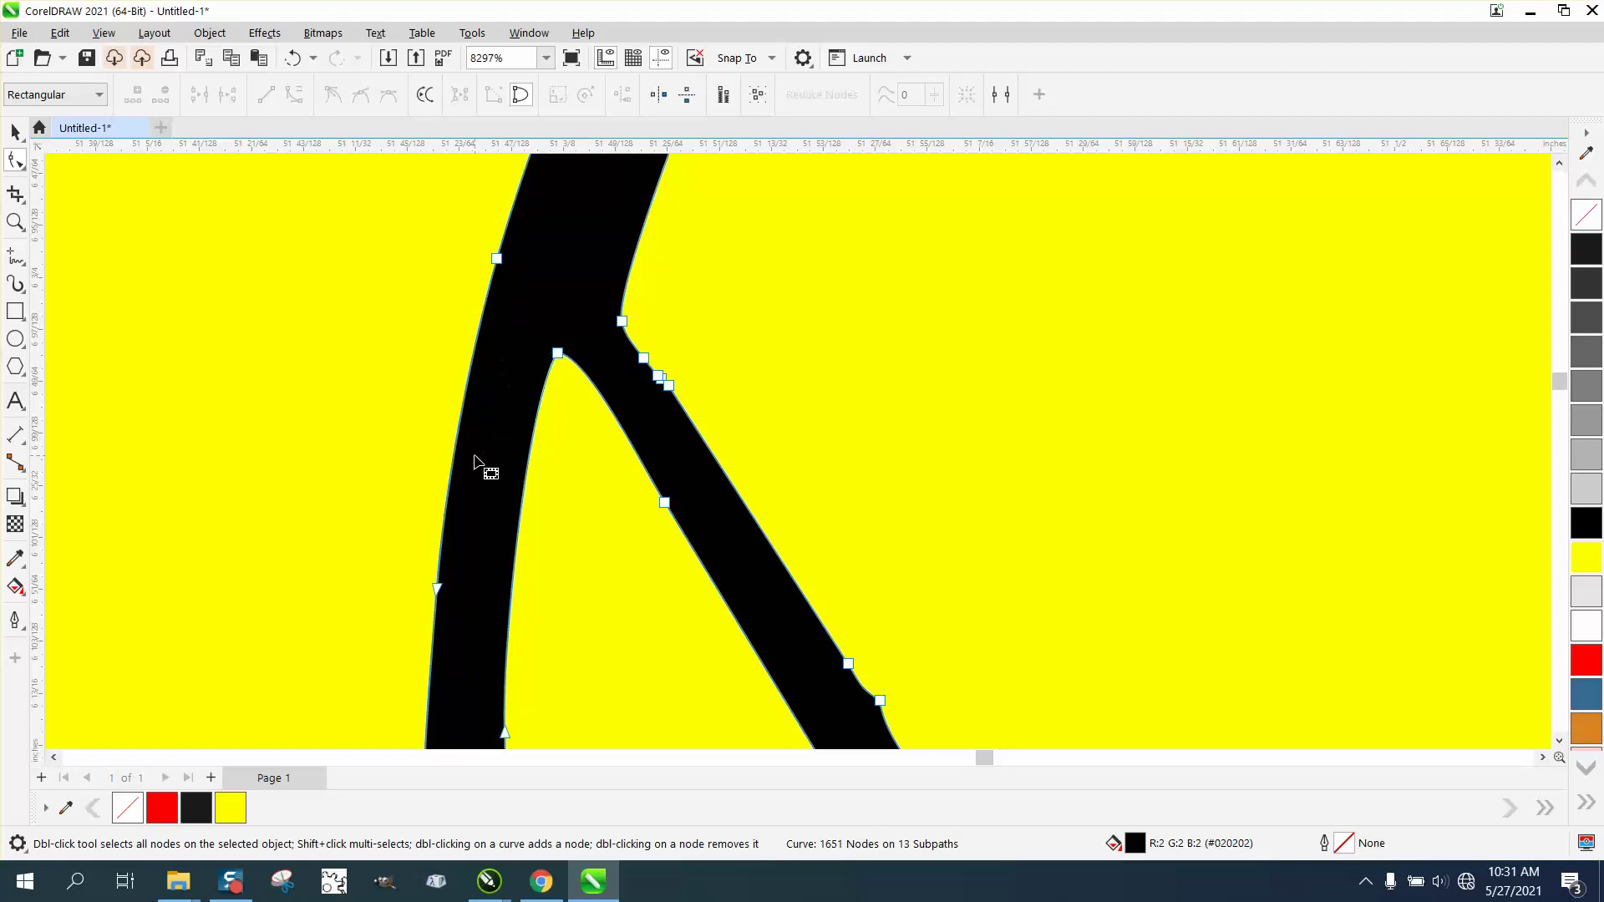
scroll(487, 466, down, 1)
drag(675, 361, 616, 422)
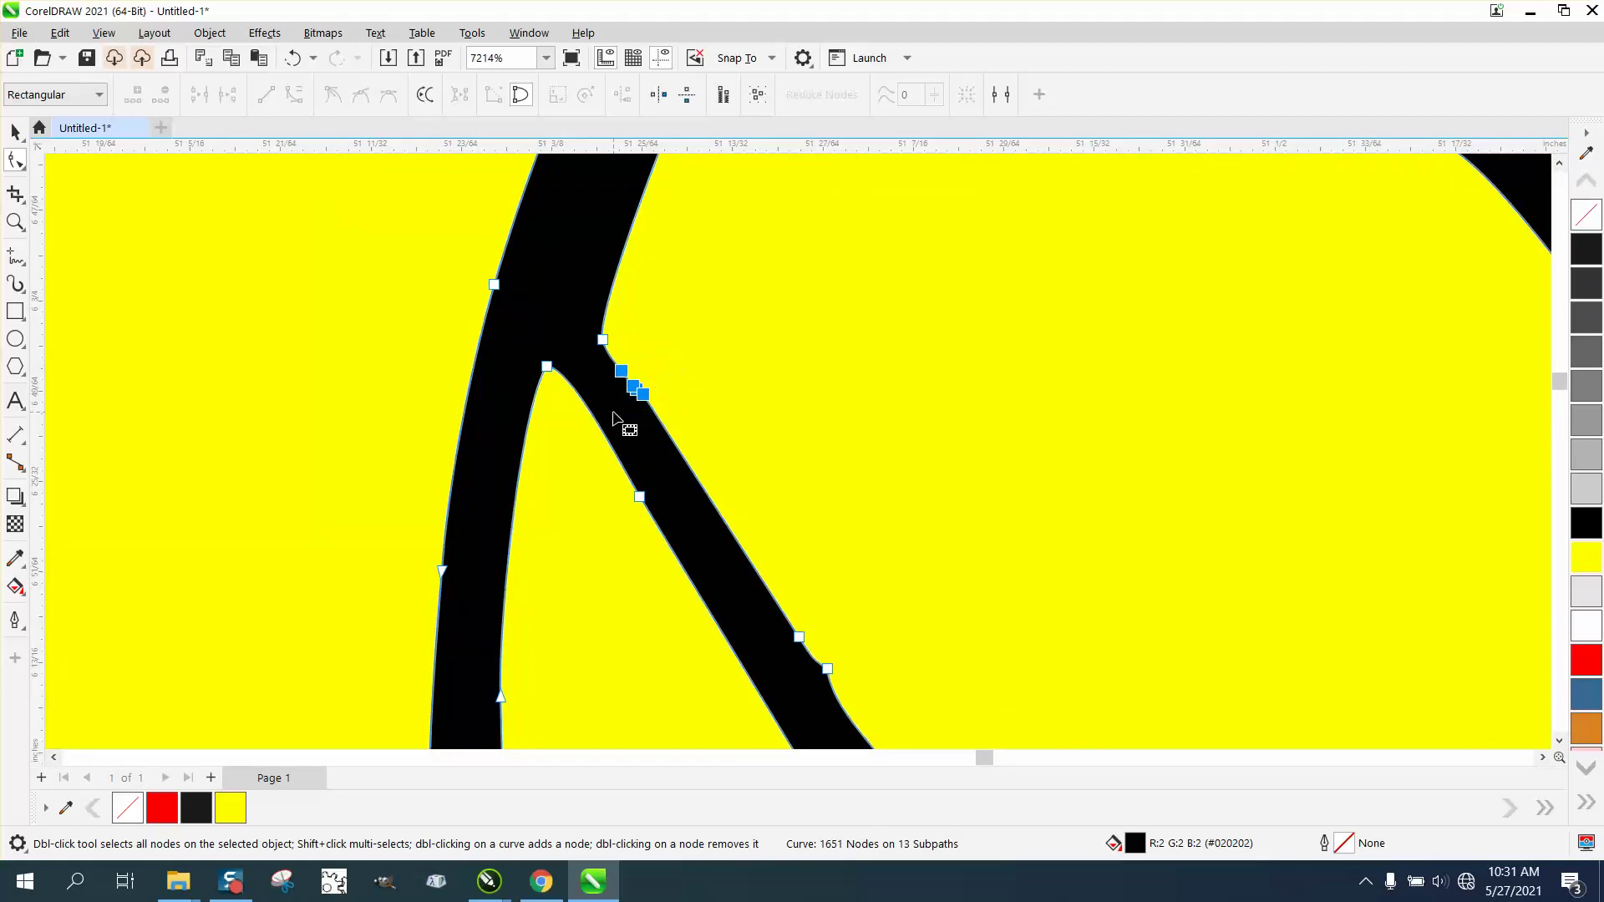
key(Delete)
Step: Delete two redundant nodes lower on the ear, leaving 1645 nodes, and frame the whole yellow panel
scroll(614, 419, down, 1)
scroll(614, 420, down, 3)
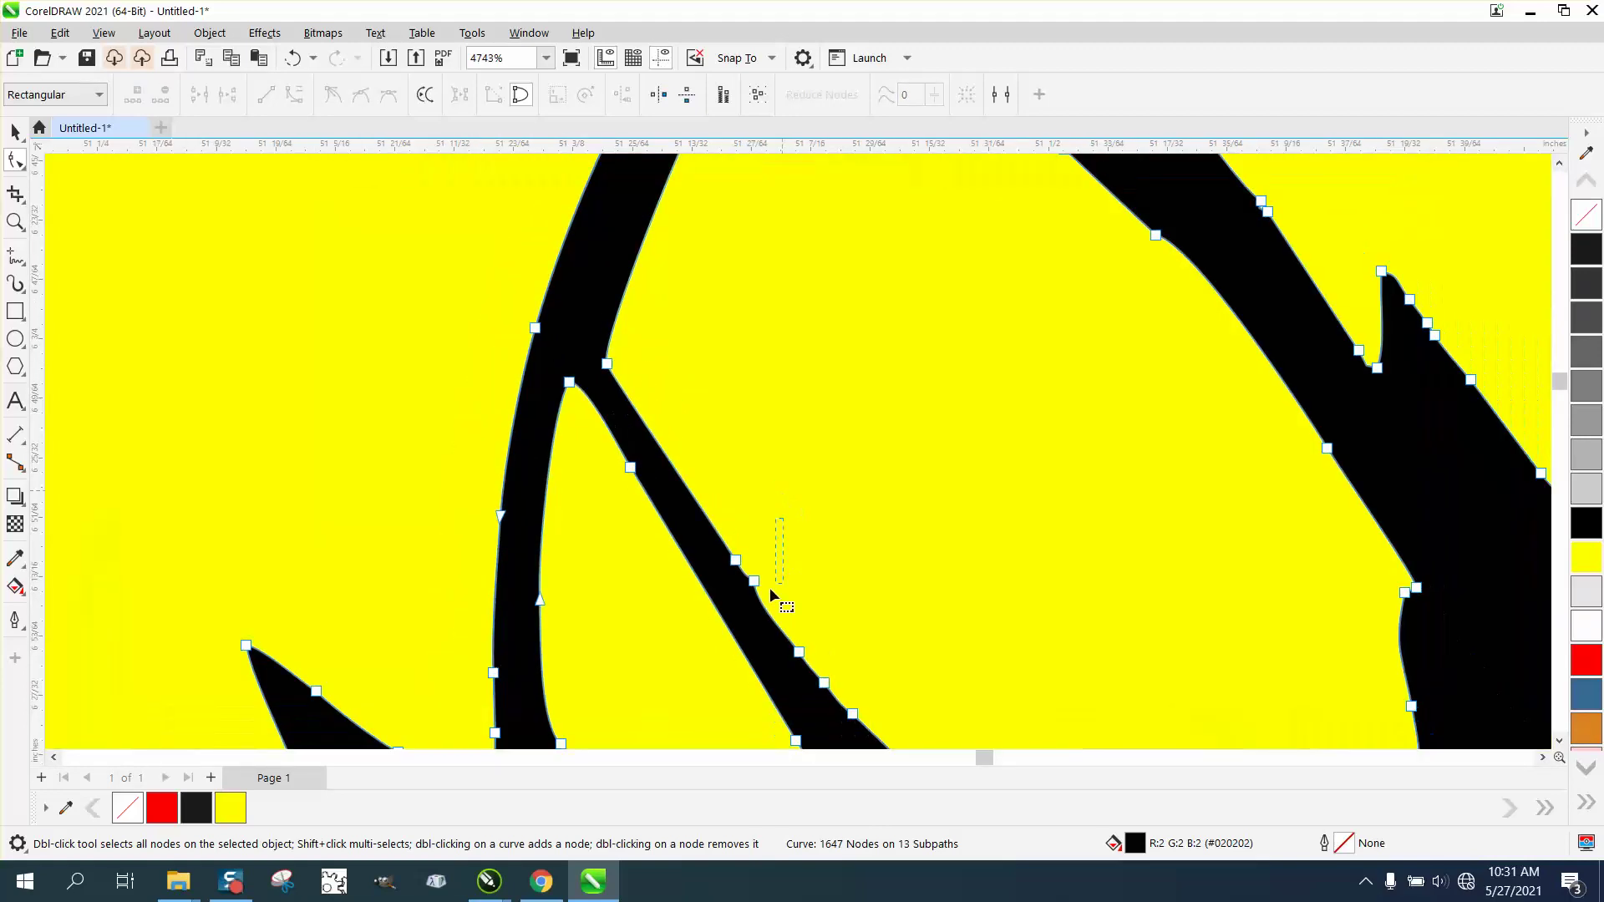
drag(770, 588, 729, 578)
key(Delete)
scroll(686, 544, down, 4)
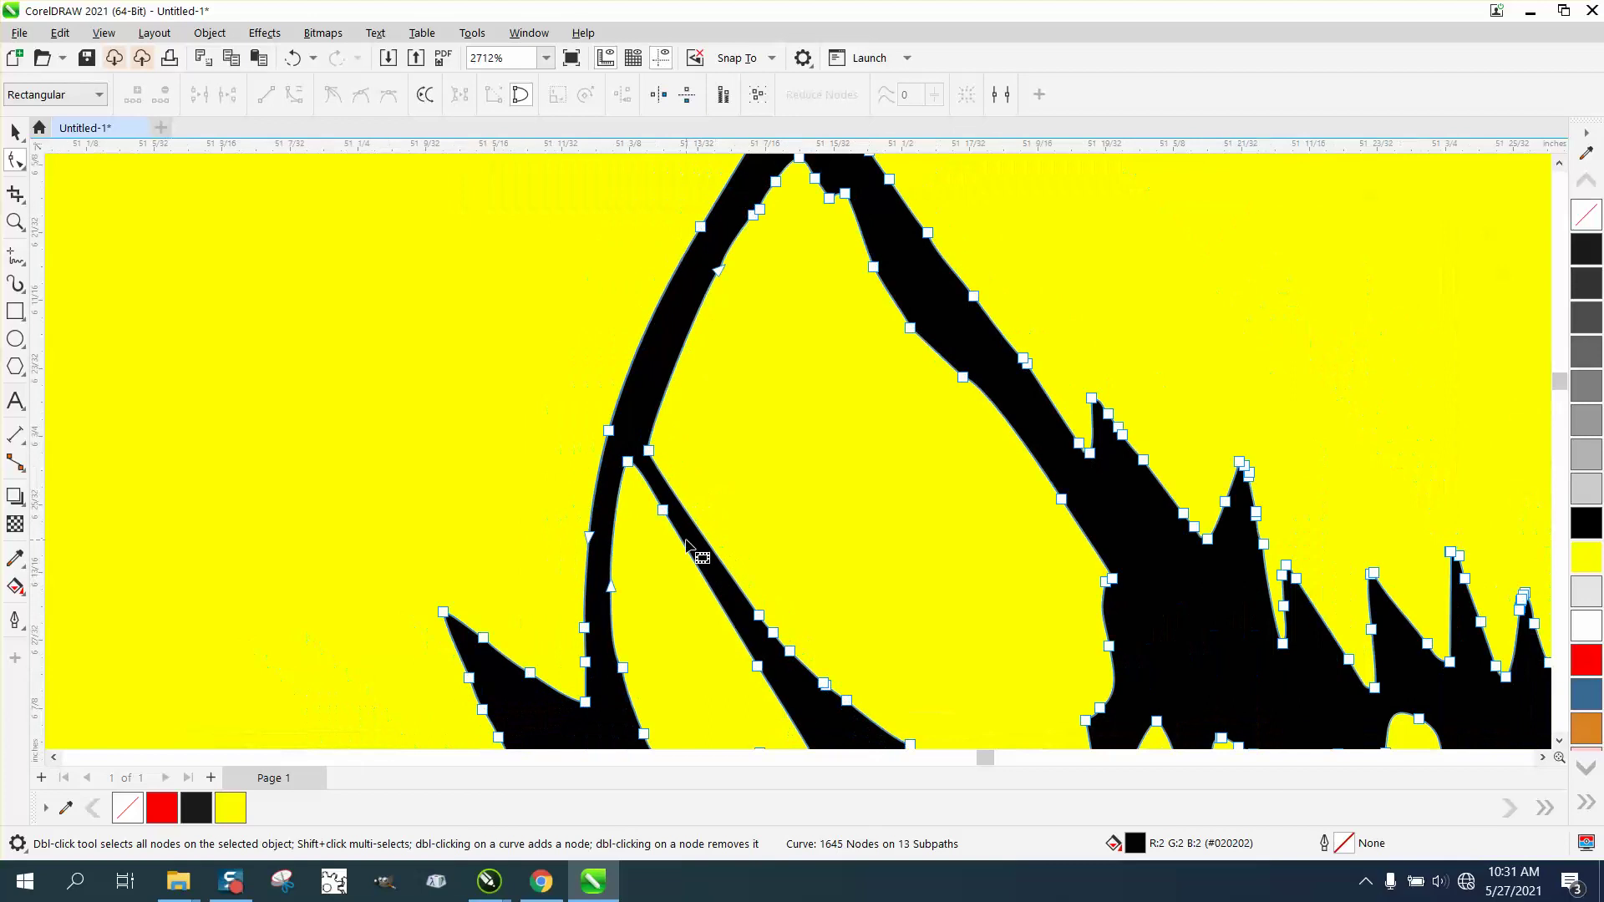
scroll(686, 544, down, 12)
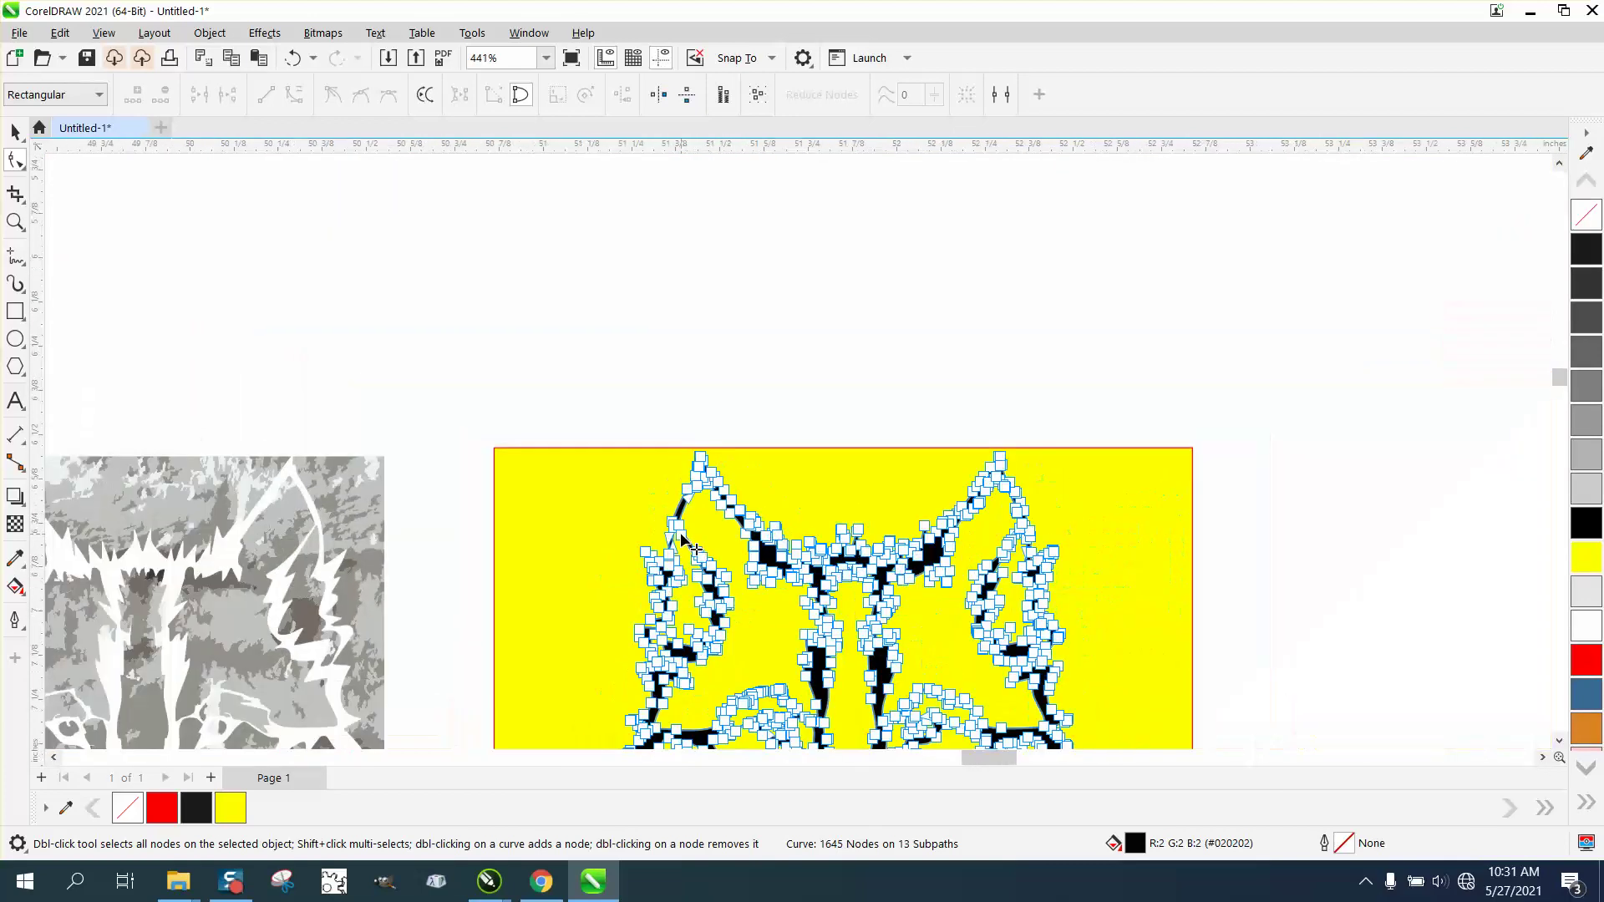
scroll(689, 545, down, 4)
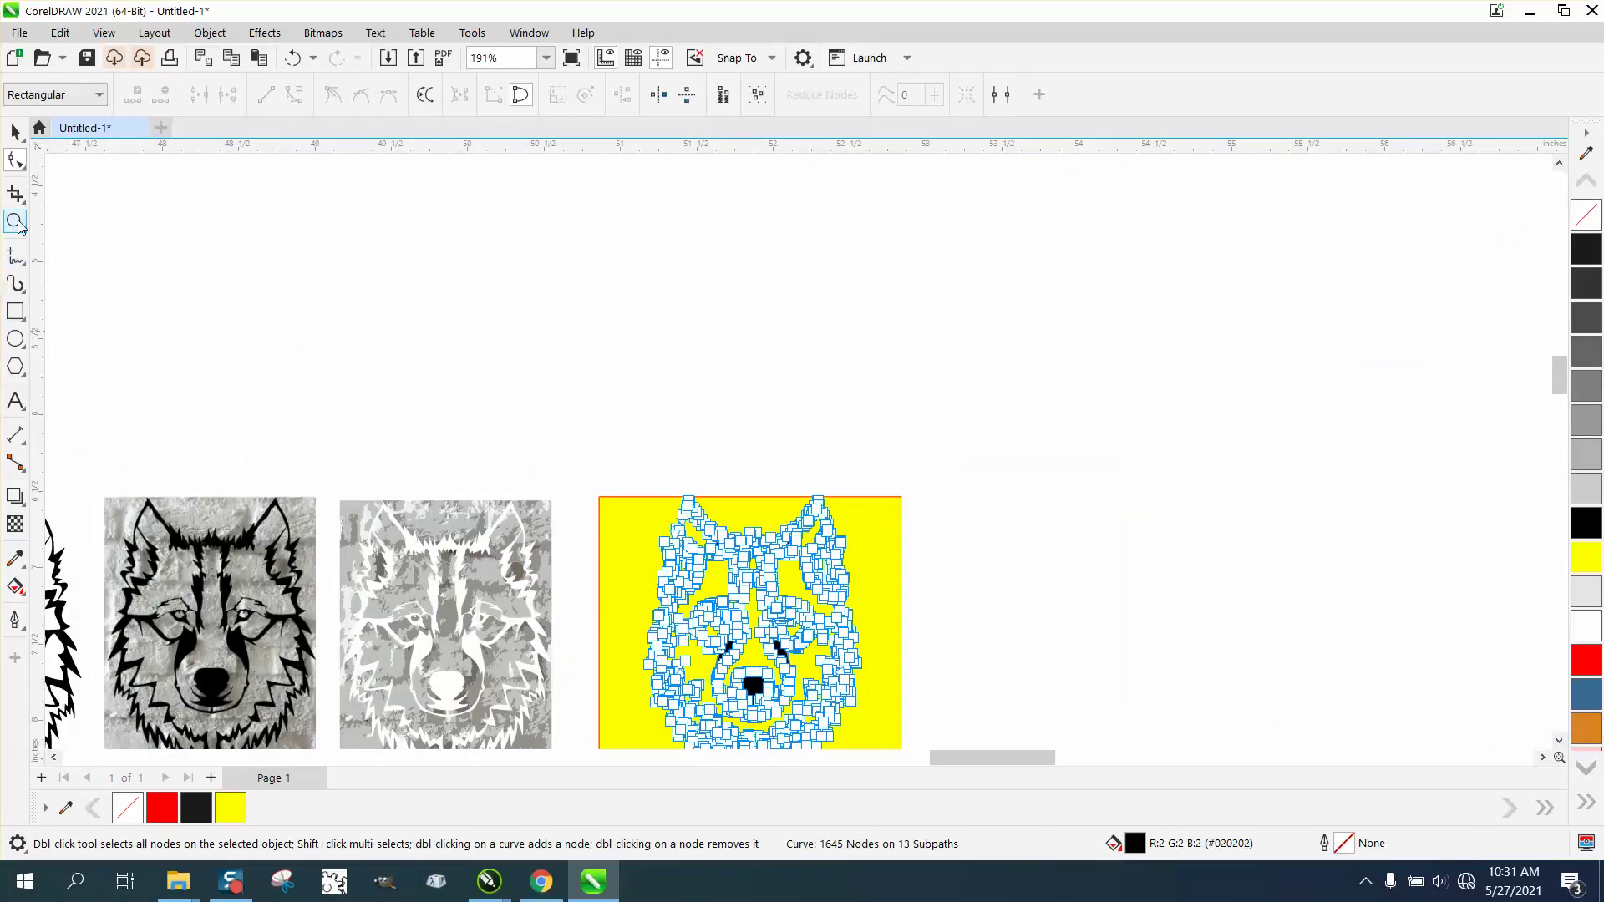
click(15, 221)
drag(583, 487, 932, 749)
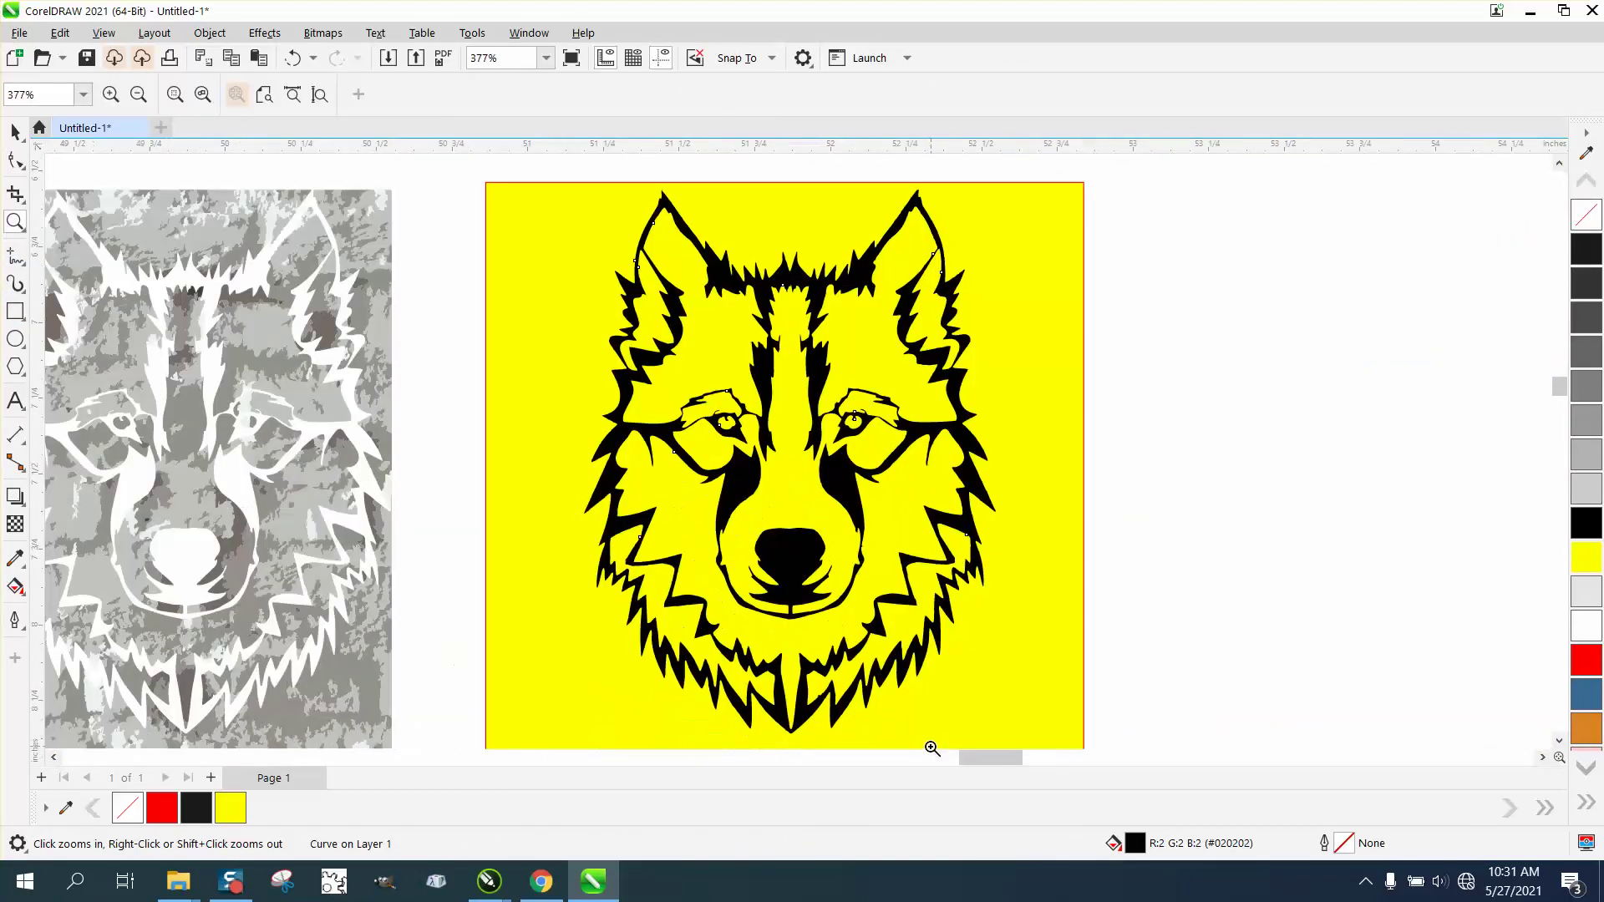